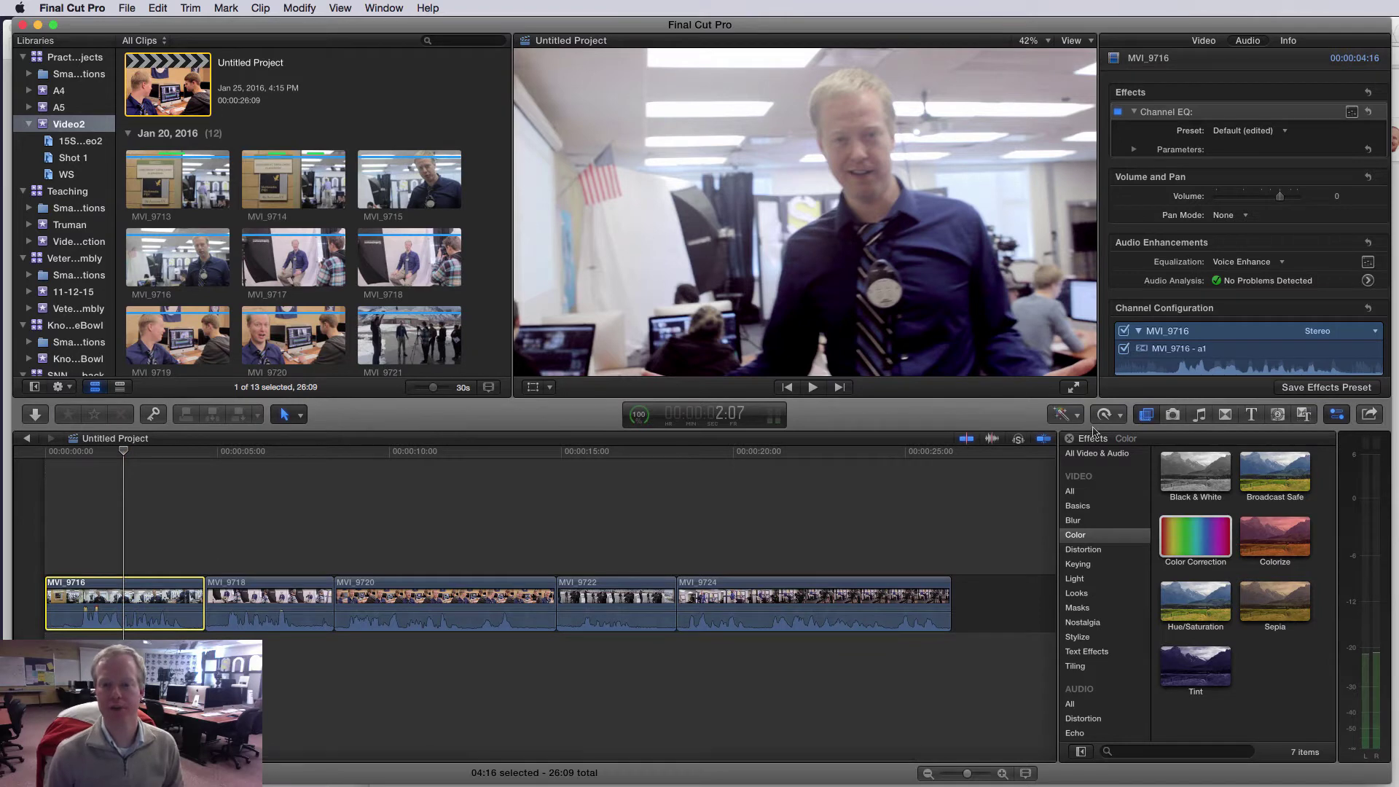
- Select clip MVI_9718 in the timeline so the Inspector shows its audio settings
{"action": "left_click", "coordinate": [247, 583]}
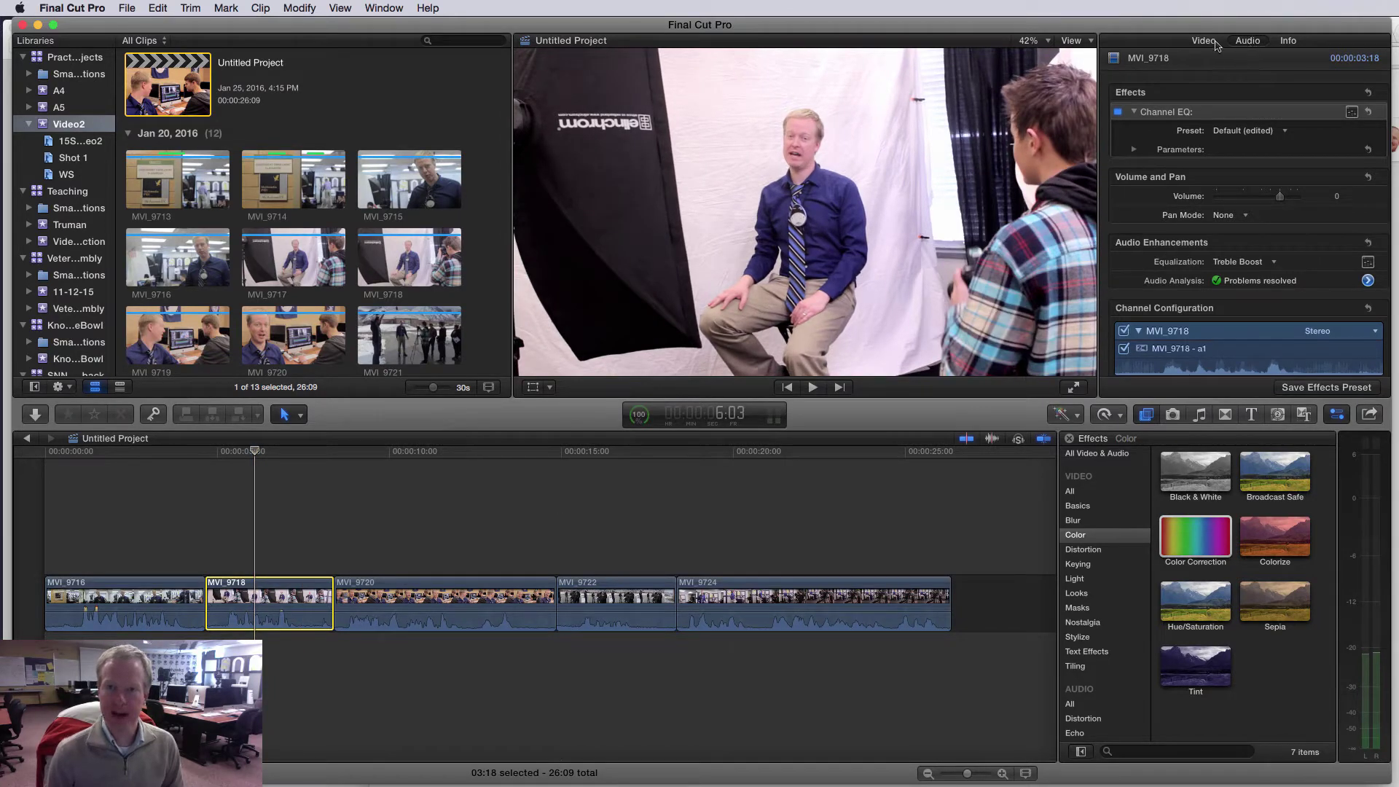
- Delete MVI_9718's Channel EQ effect and reset its equalization from Treble Boost to Flat
{"action": "key", "text": "super+4"}
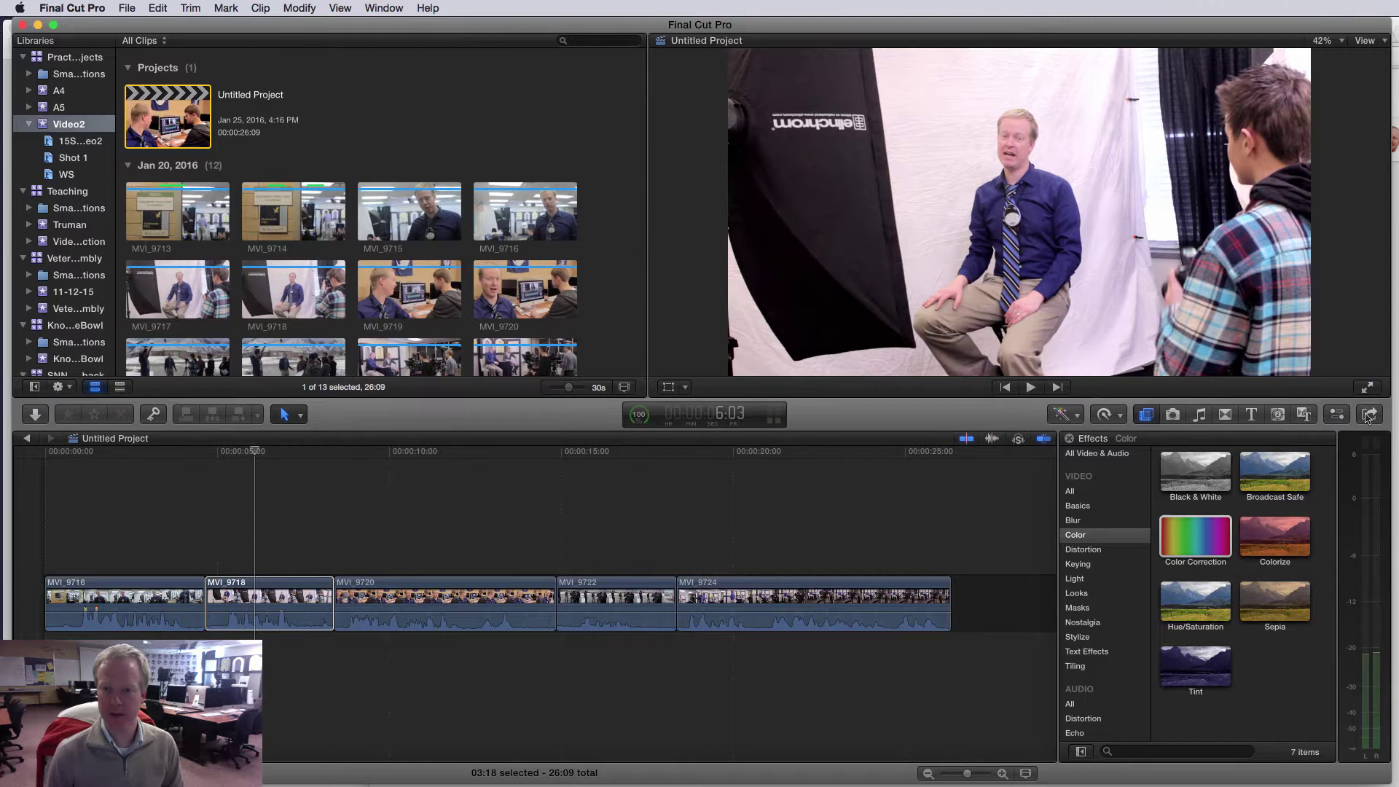
{"action": "left_click", "coordinate": [1336, 416]}
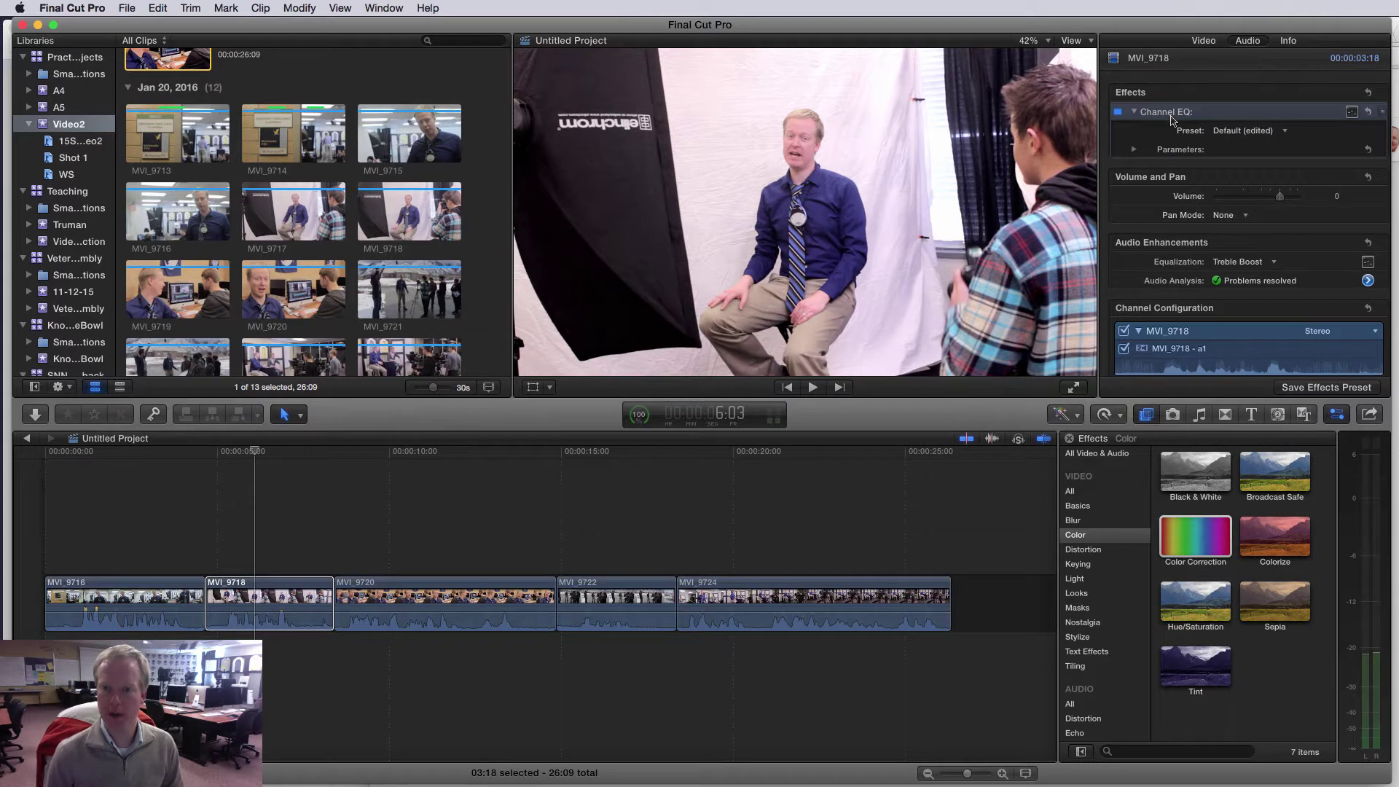
{"action": "left_click", "coordinate": [1229, 114]}
{"action": "key", "text": "Delete"}
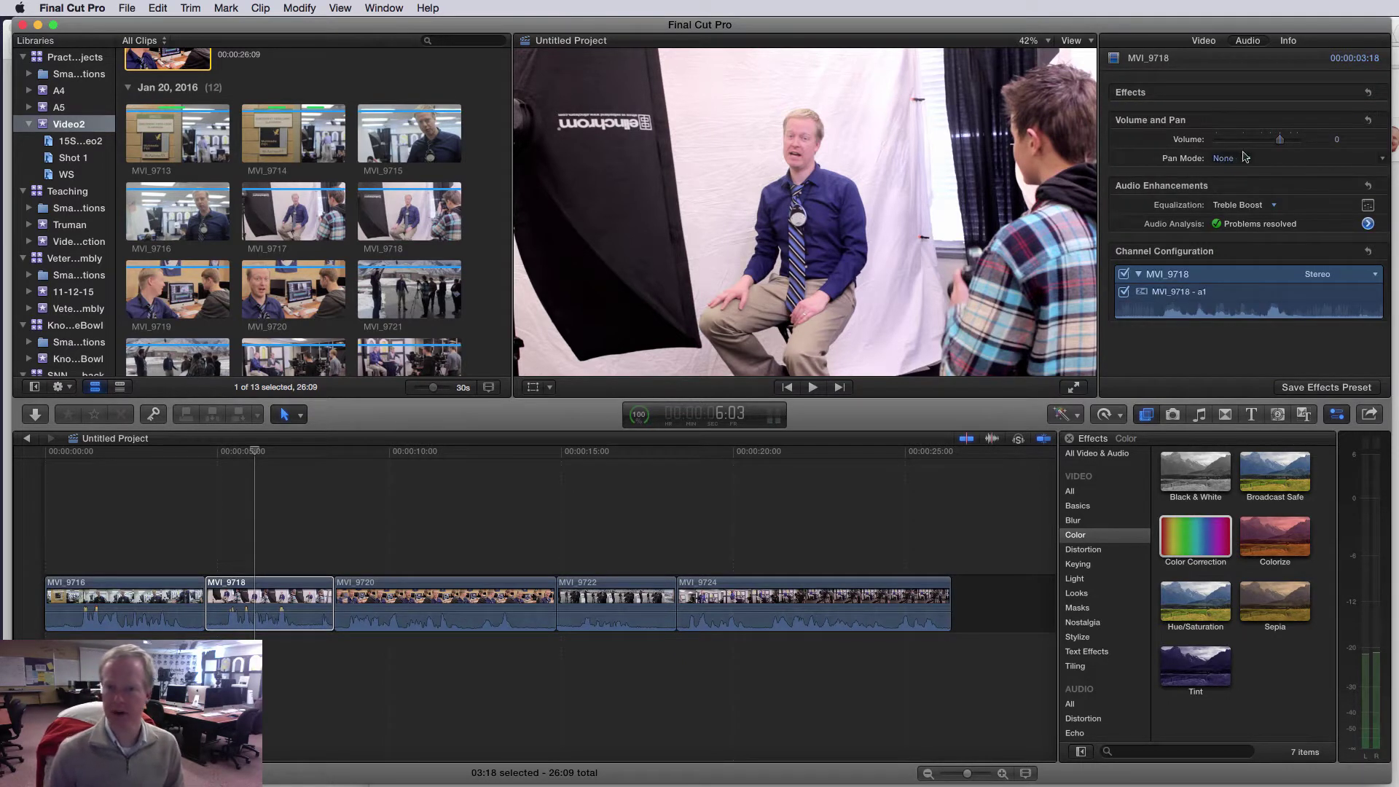
{"action": "left_click", "coordinate": [1238, 205]}
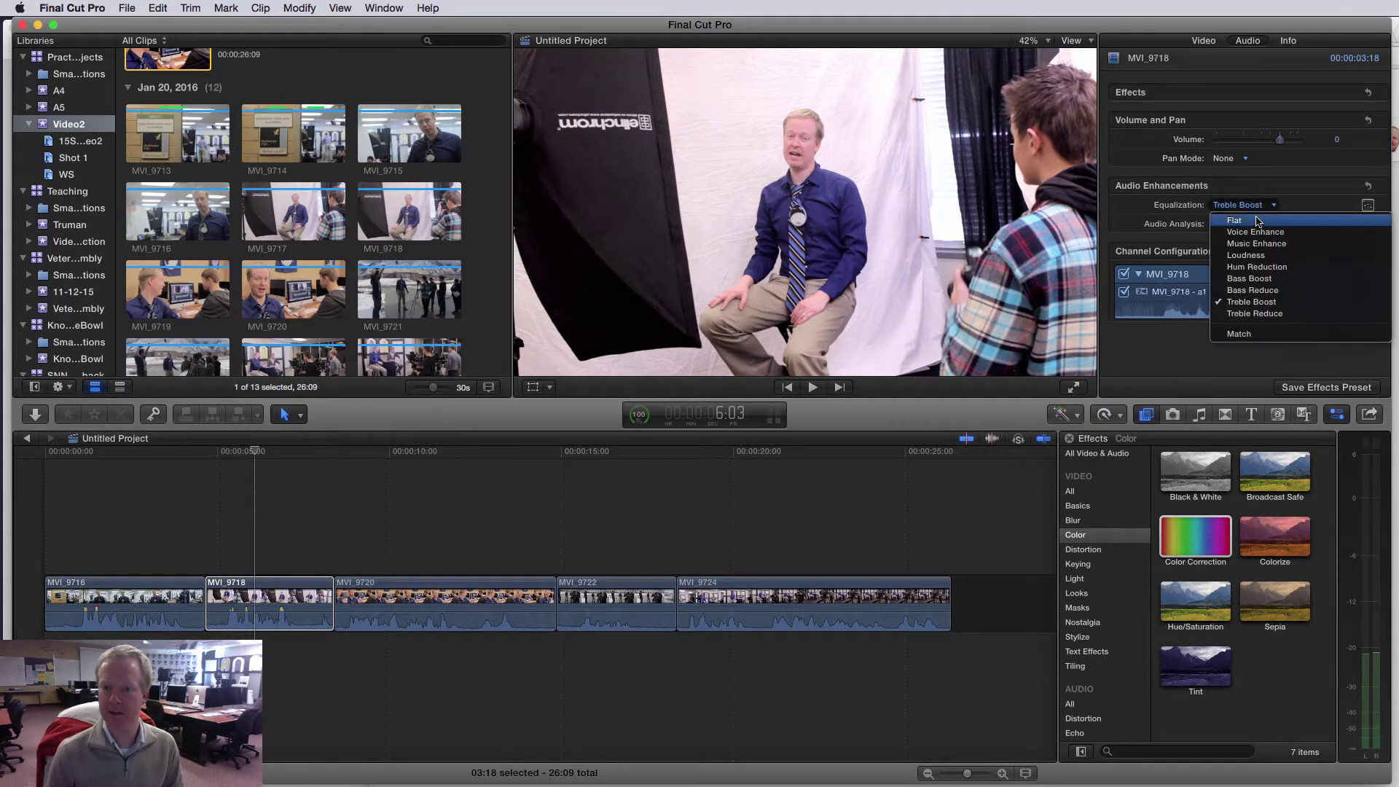
{"action": "left_click", "coordinate": [1213, 217]}
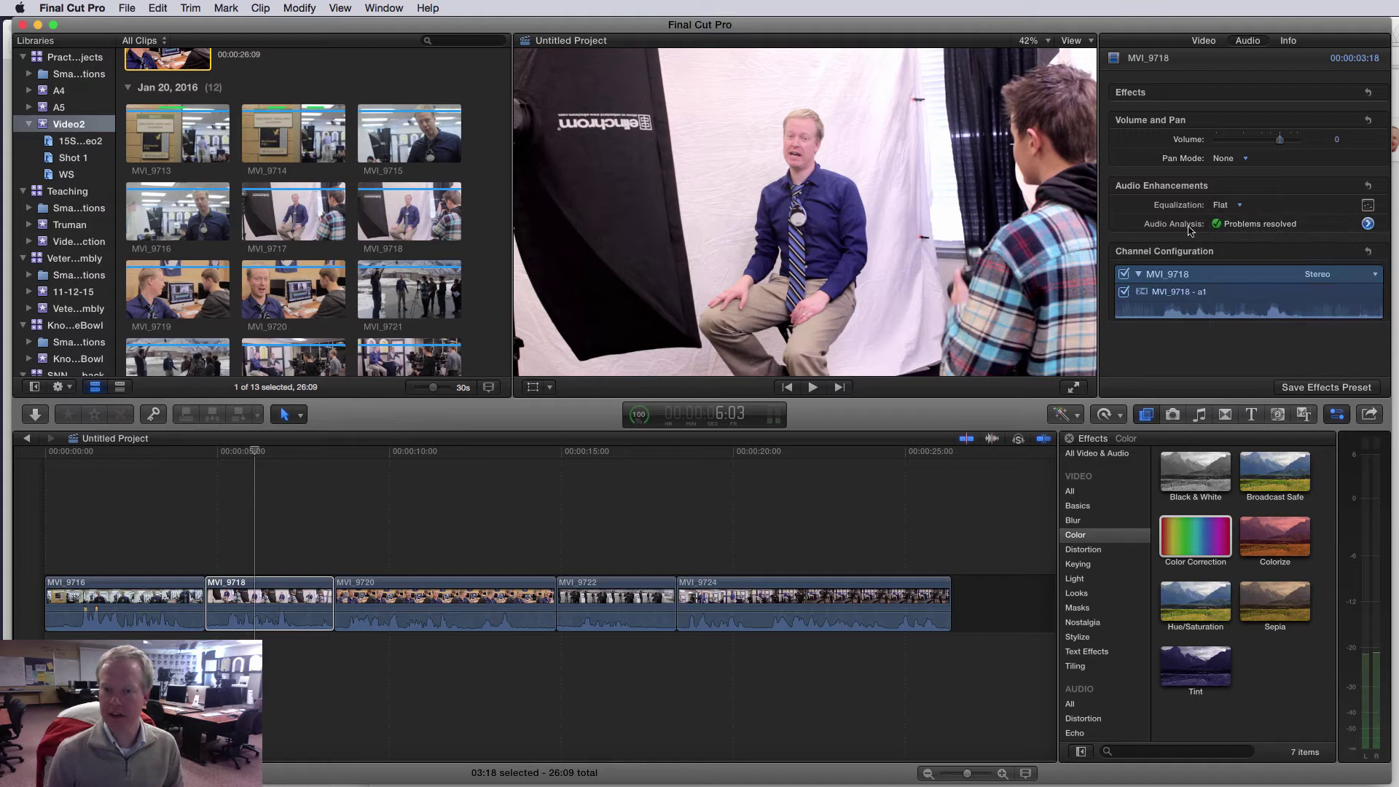
- Open MVI_9718's detailed Audio Enhancements controls and play the clip from its start
{"action": "left_click", "coordinate": [1368, 224]}
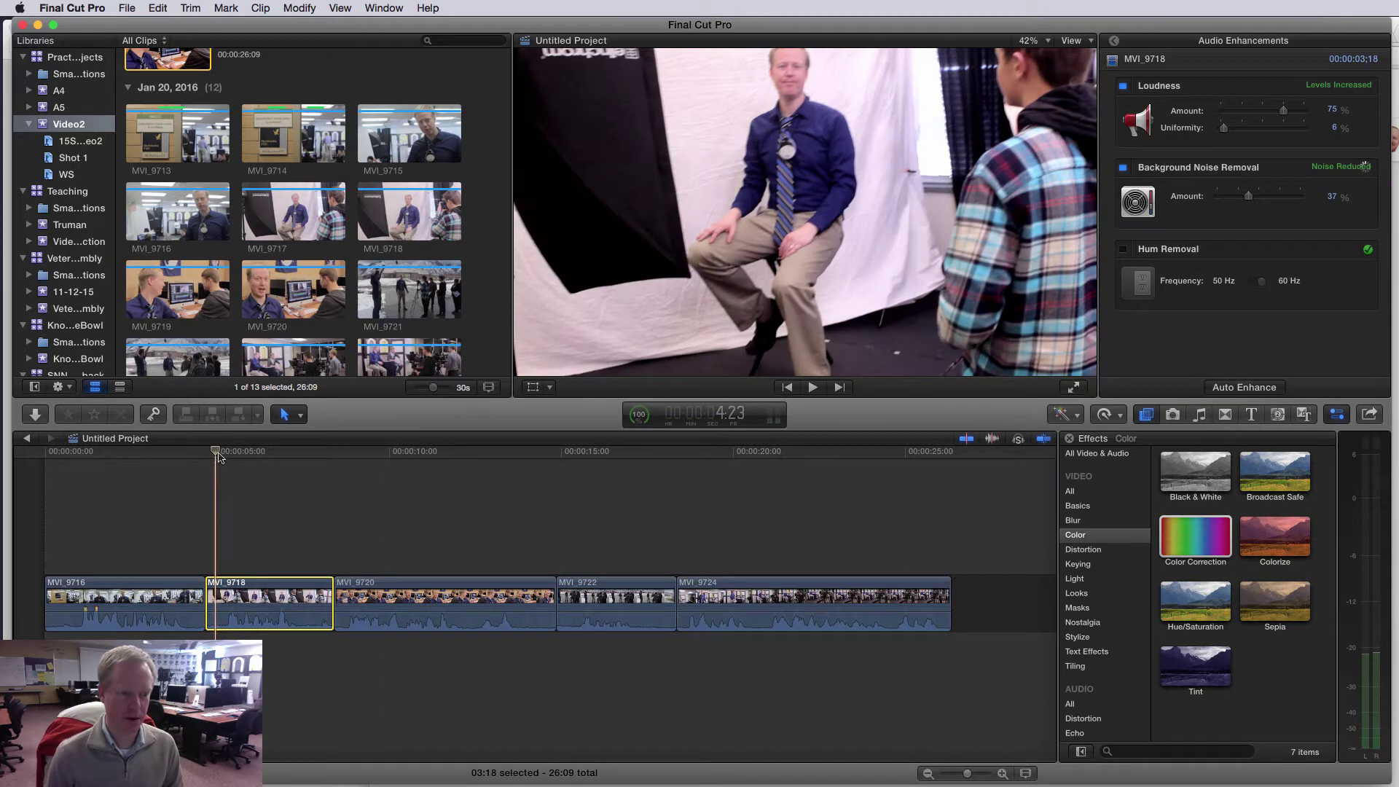
{"action": "key", "text": "space"}
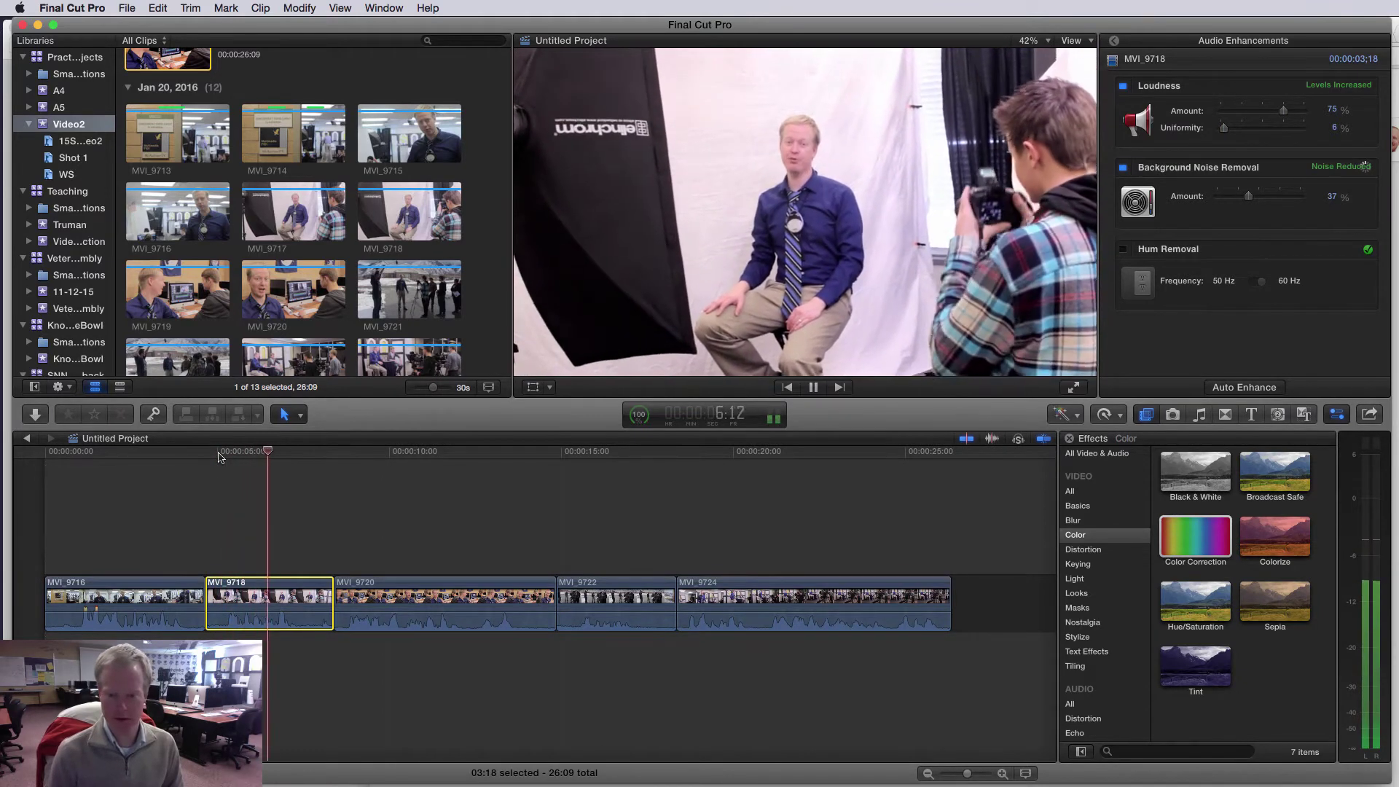
{"action": "left_click", "coordinate": [206, 453]}
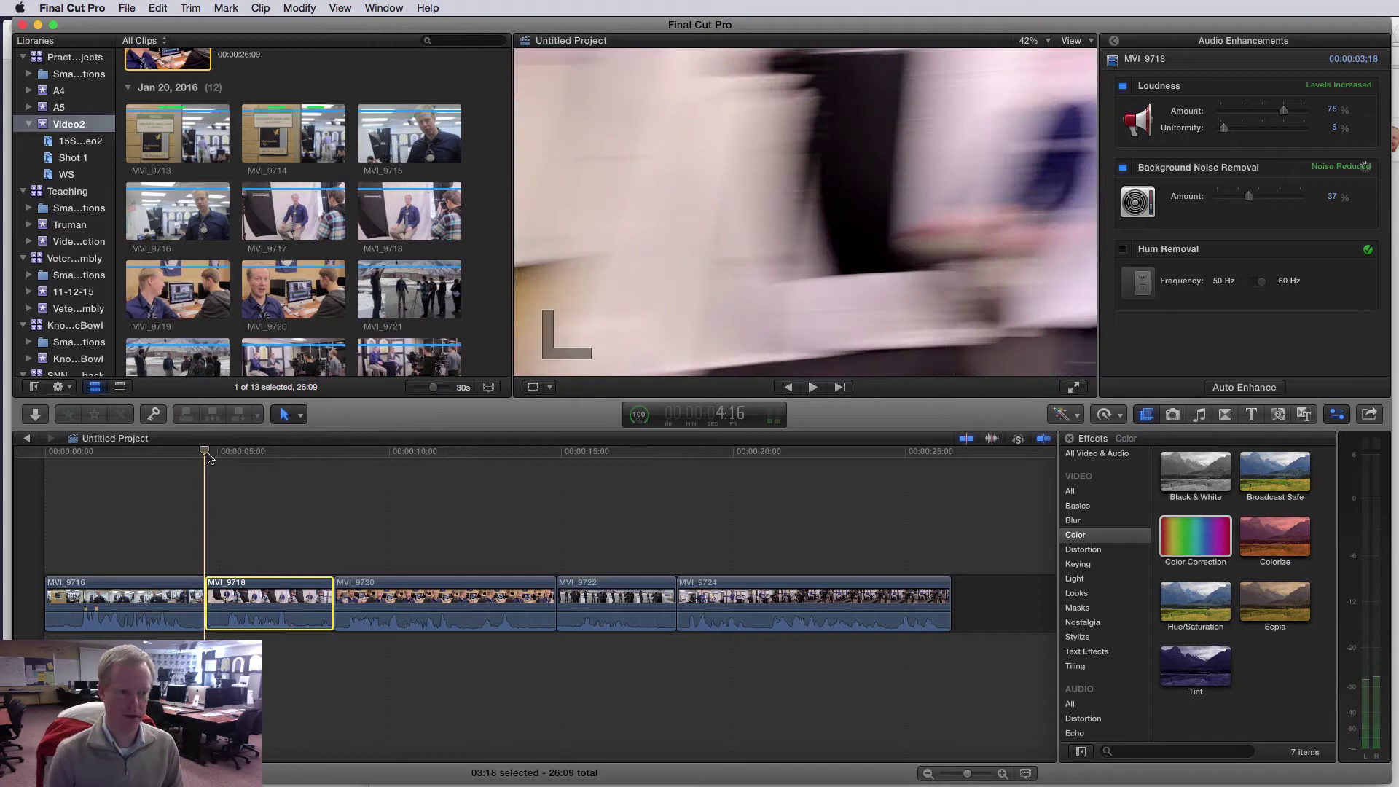
{"action": "key", "text": "space"}
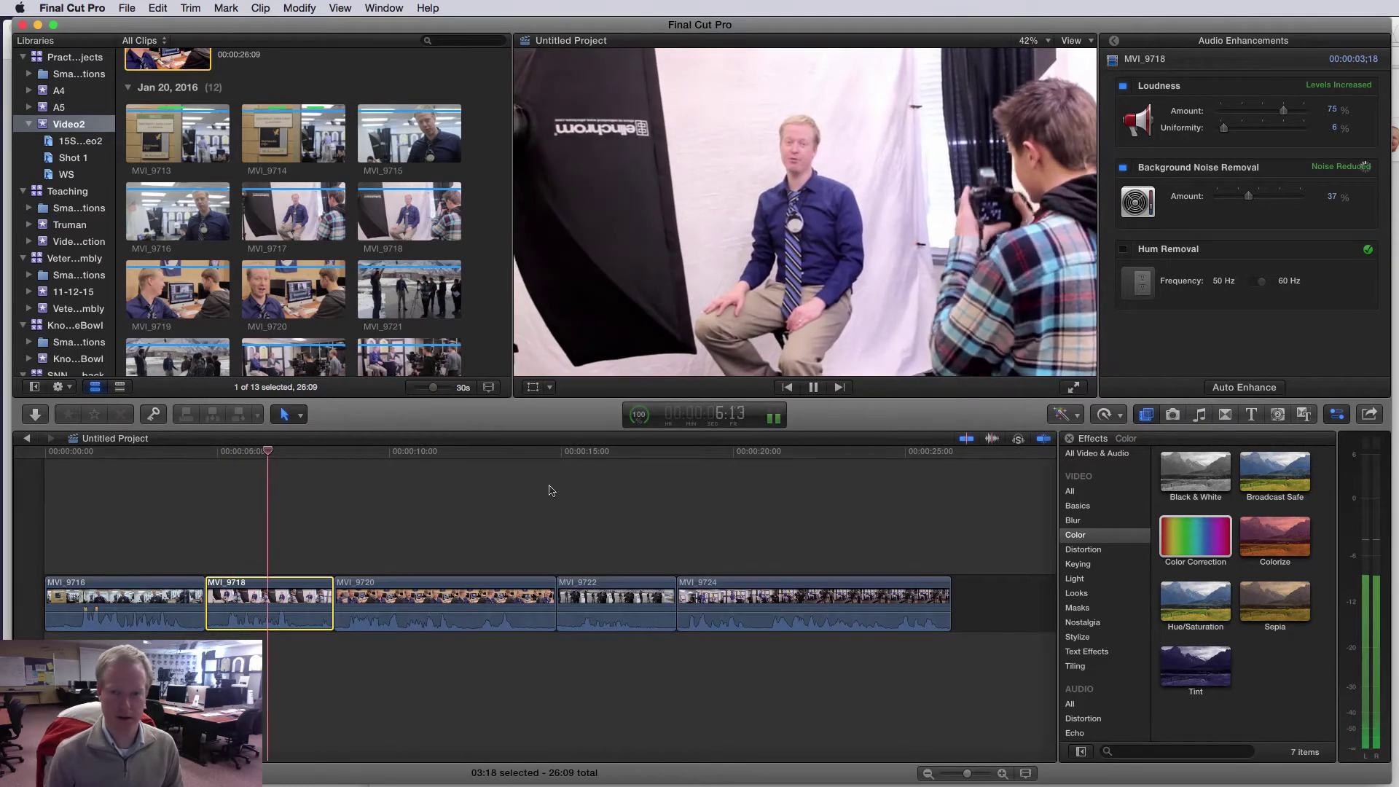
{"action": "key", "text": "space"}
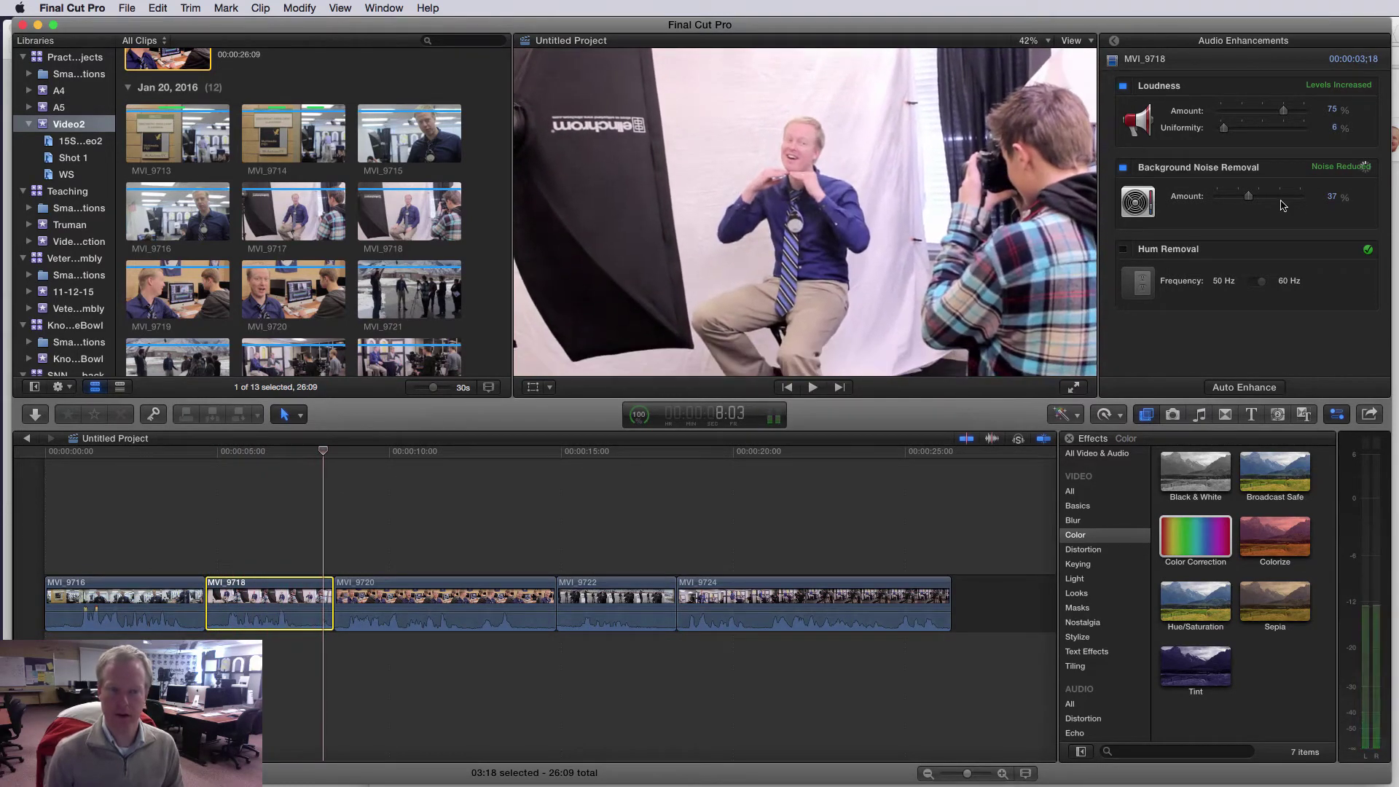
- Switch off Background Noise Removal and Loudness, then replay MVI_9718 from its start
{"action": "left_click", "coordinate": [1122, 168]}
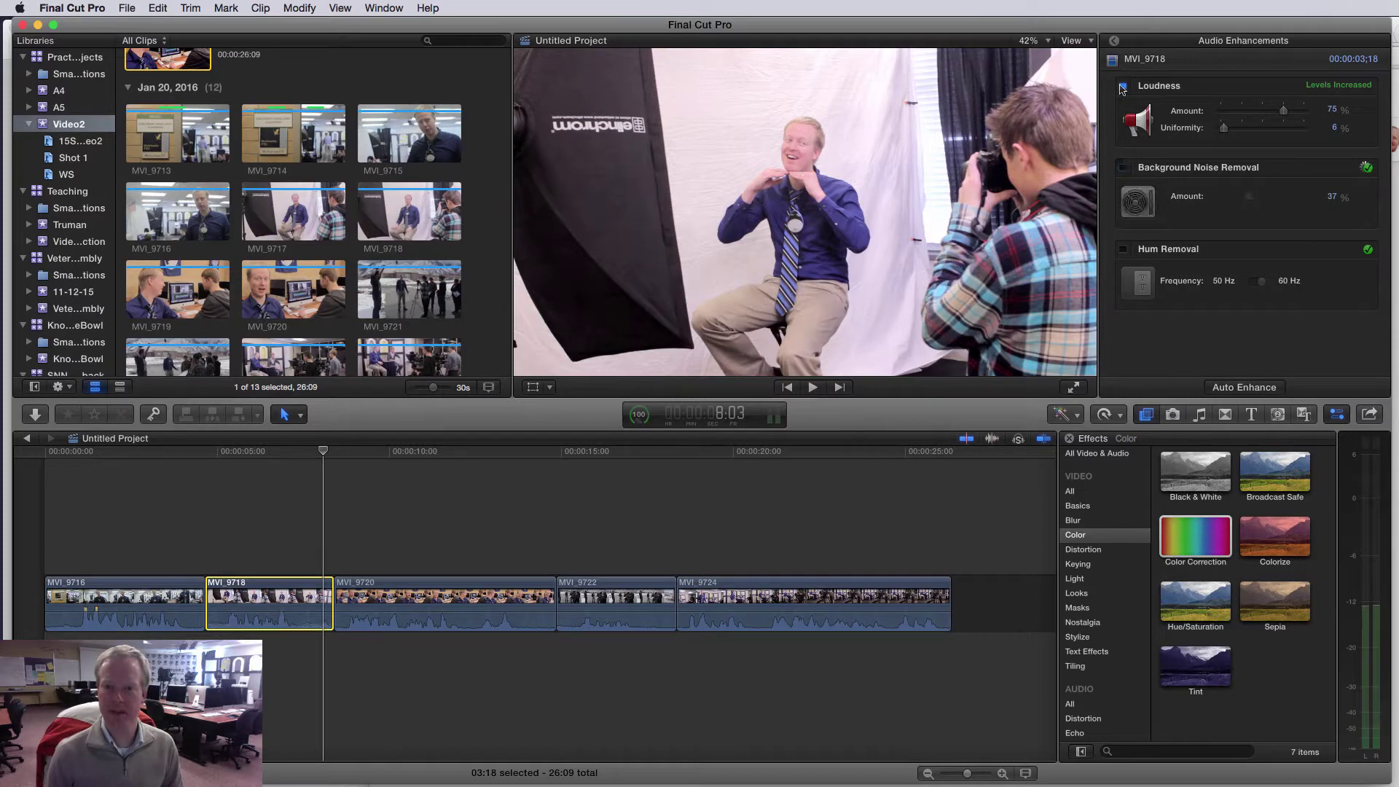
{"action": "left_click", "coordinate": [1123, 87]}
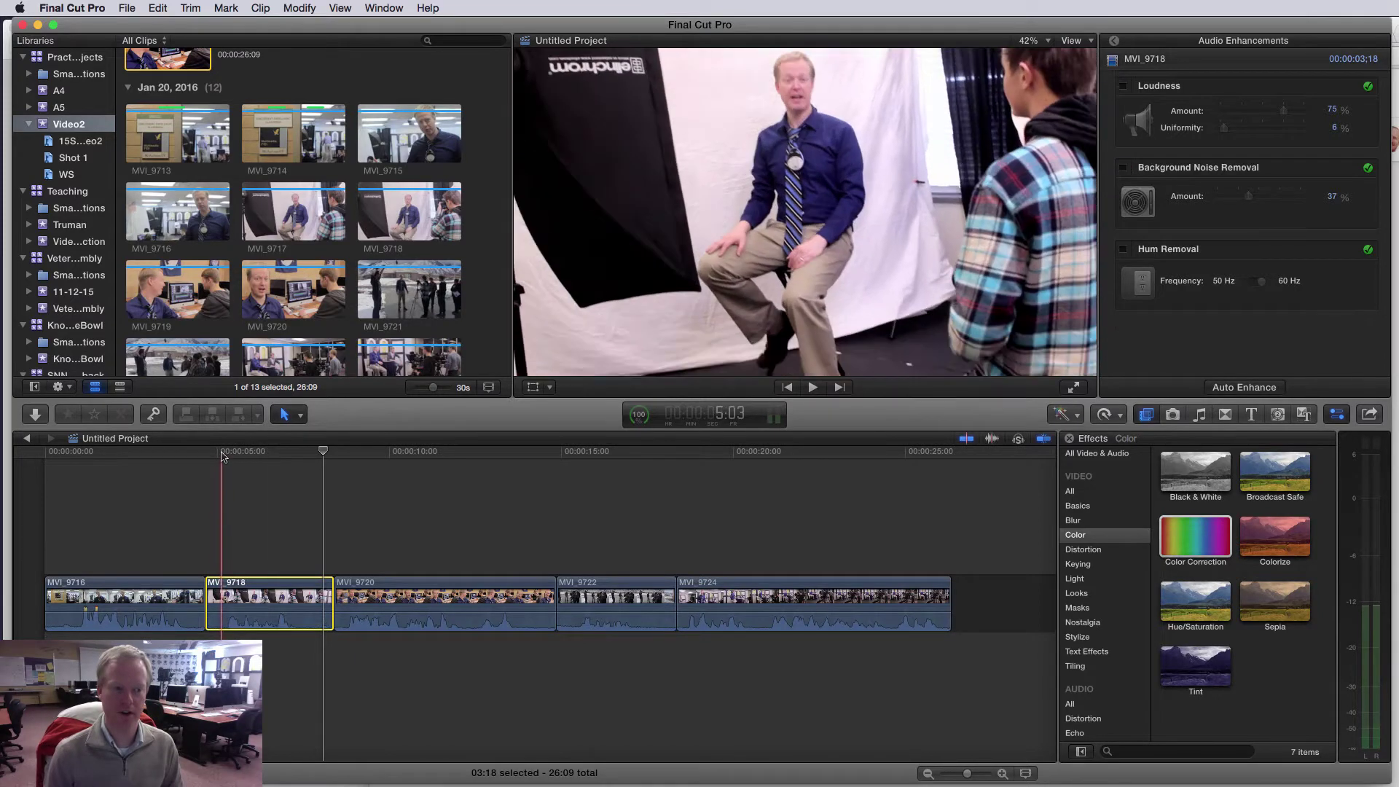
{"action": "left_click", "coordinate": [222, 452]}
{"action": "key", "text": "space"}
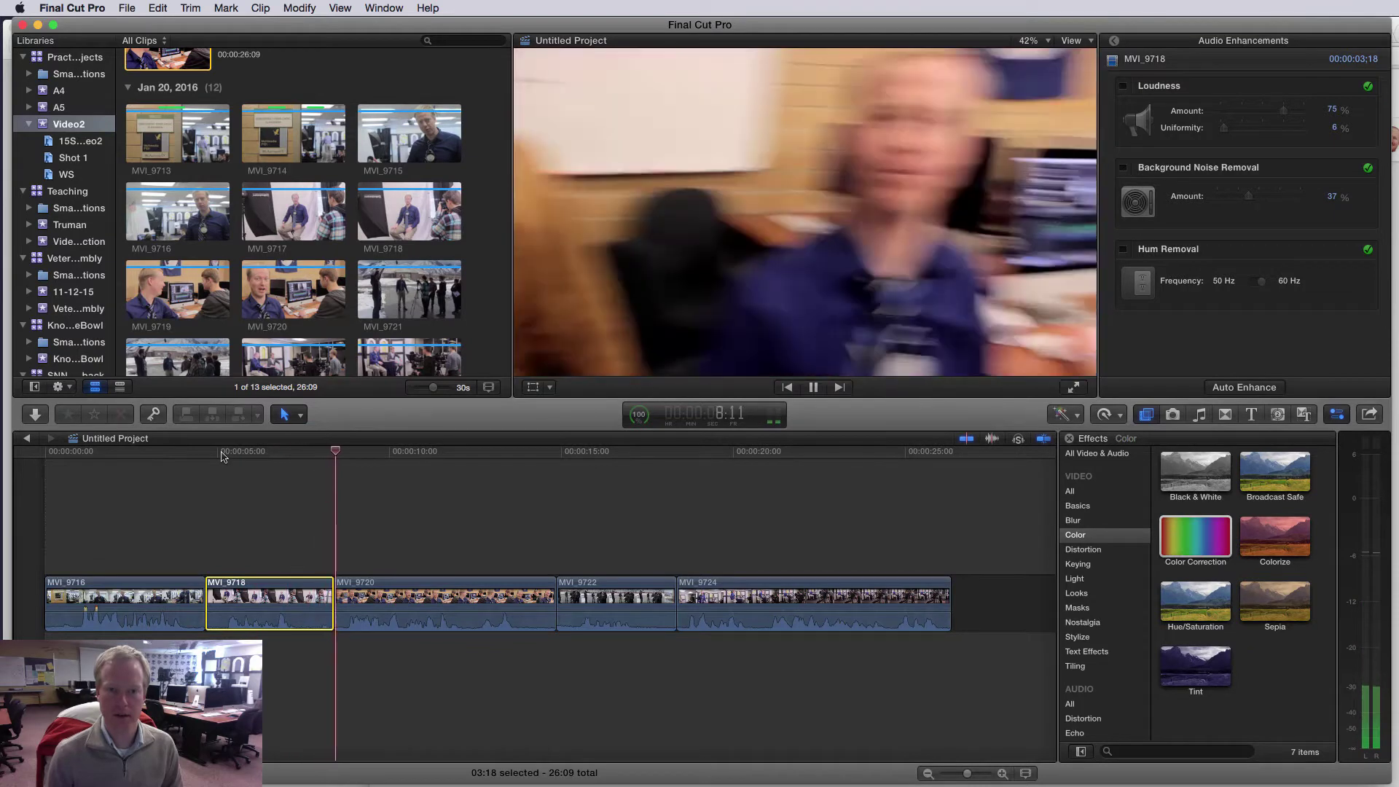
{"action": "key", "text": "space"}
{"action": "left_click_drag", "start_coordinate": [299, 451], "coordinate": [220, 452]}
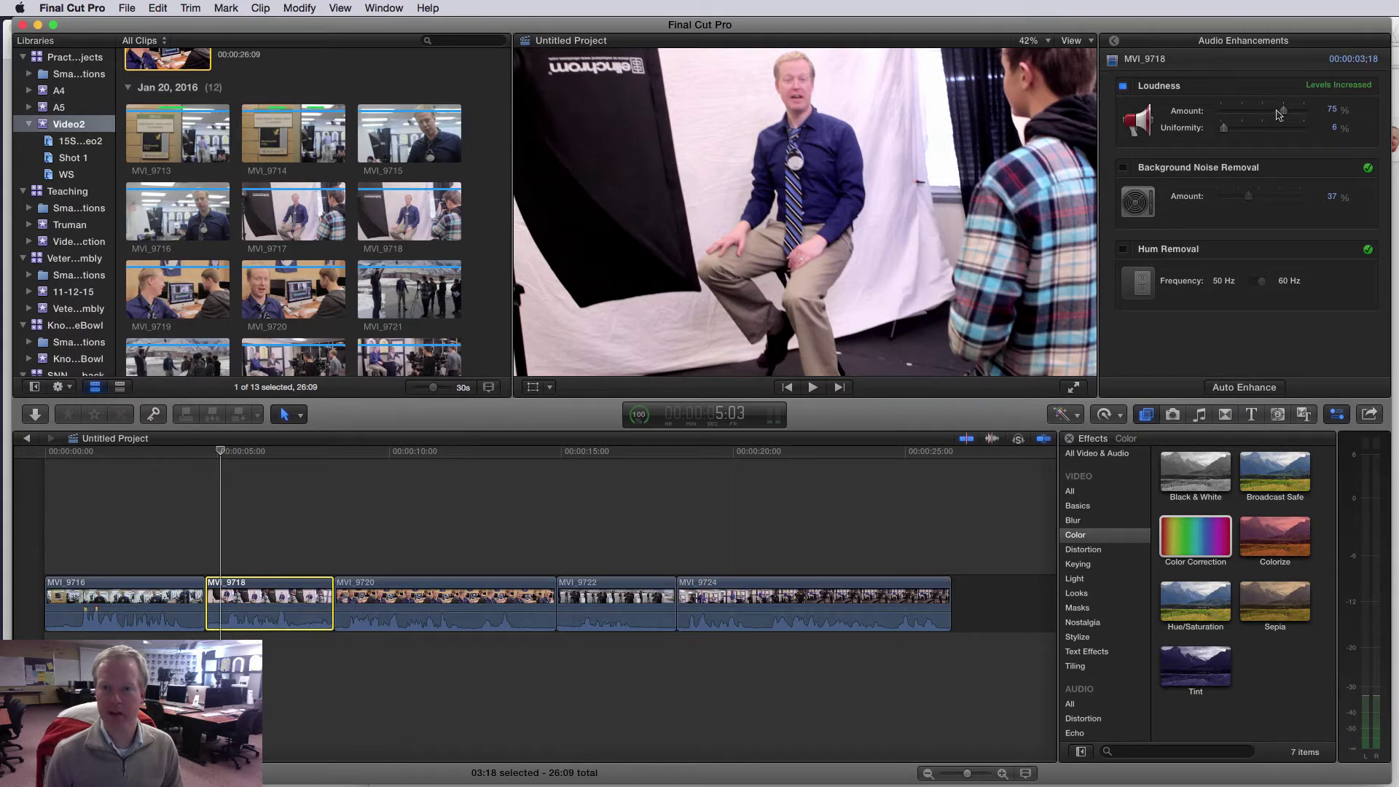
{"action": "left_click", "coordinate": [205, 451]}
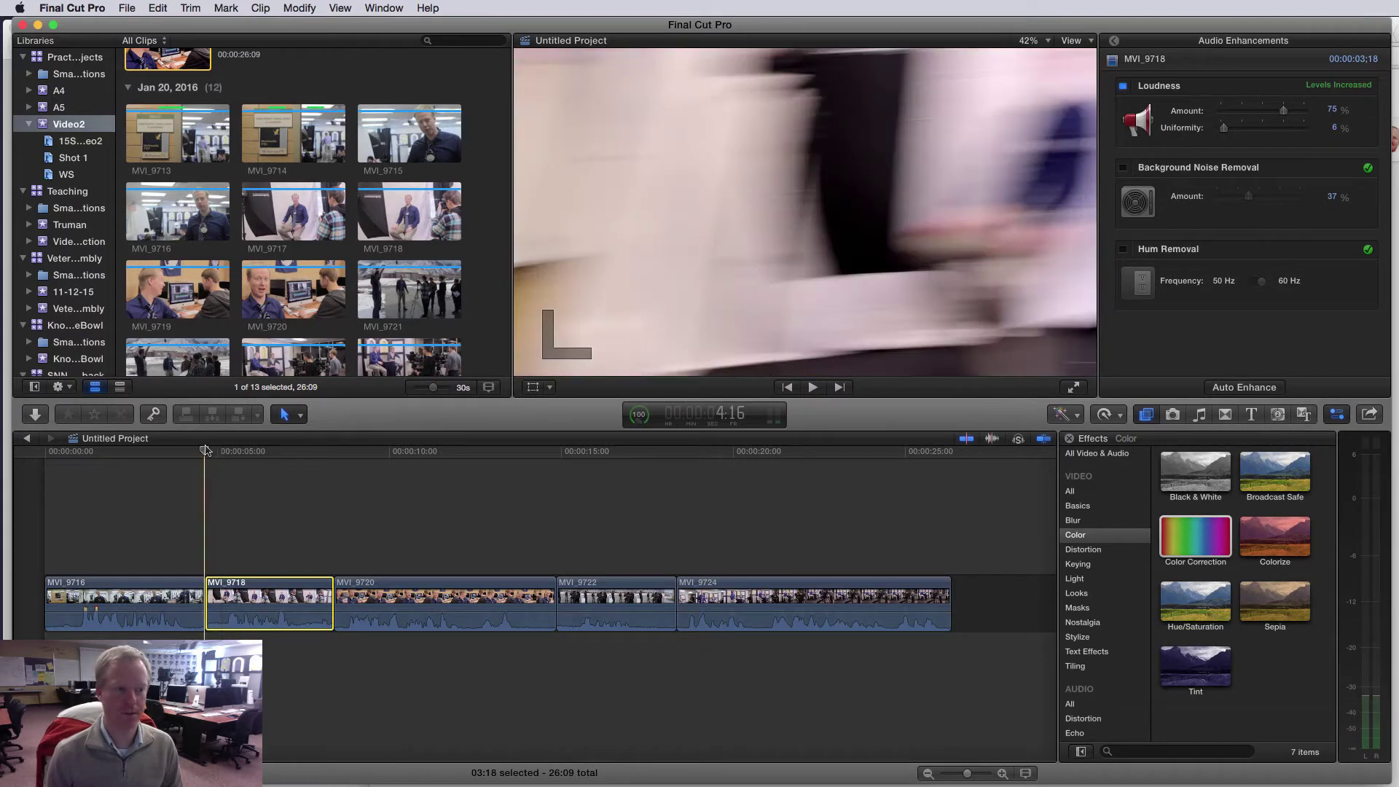
{"action": "key", "text": "space"}
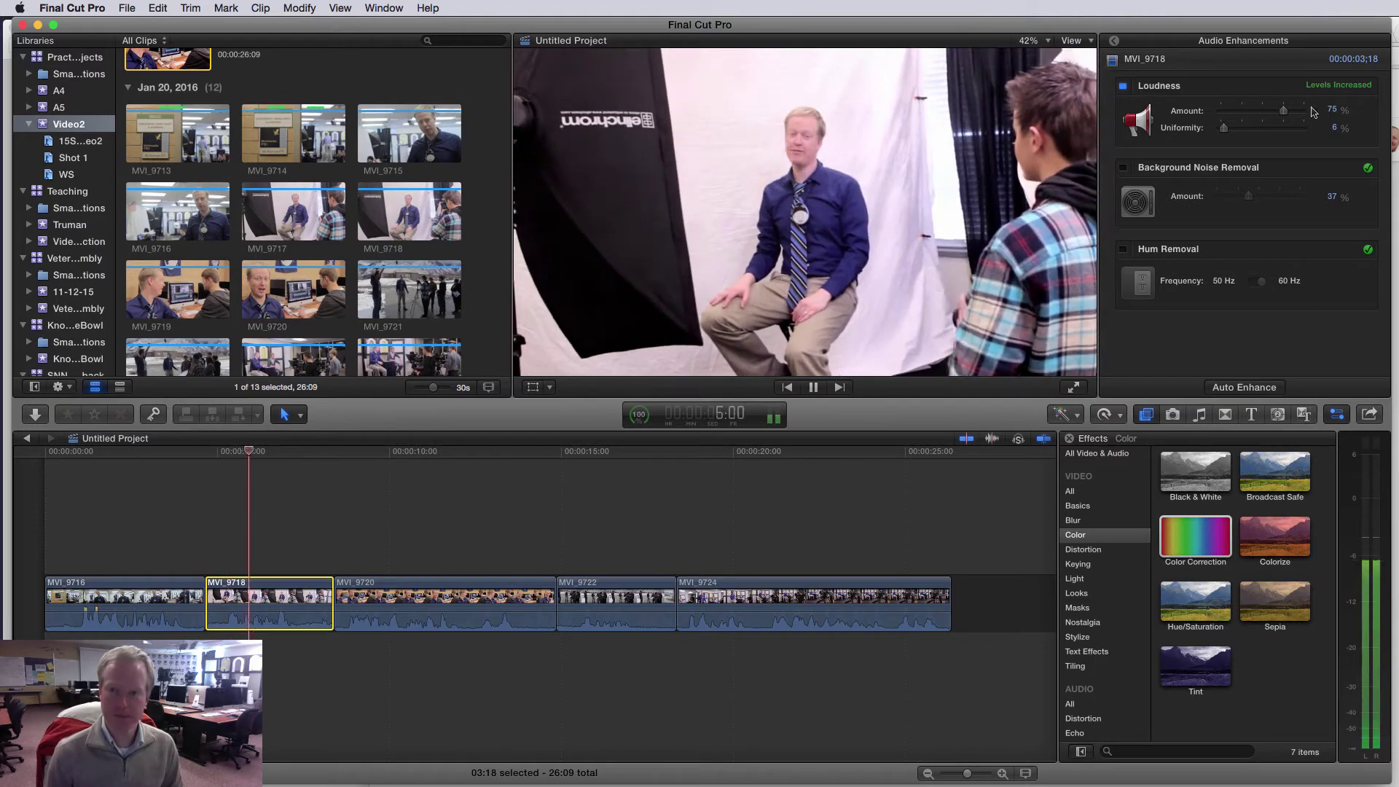
{"action": "key", "text": "space"}
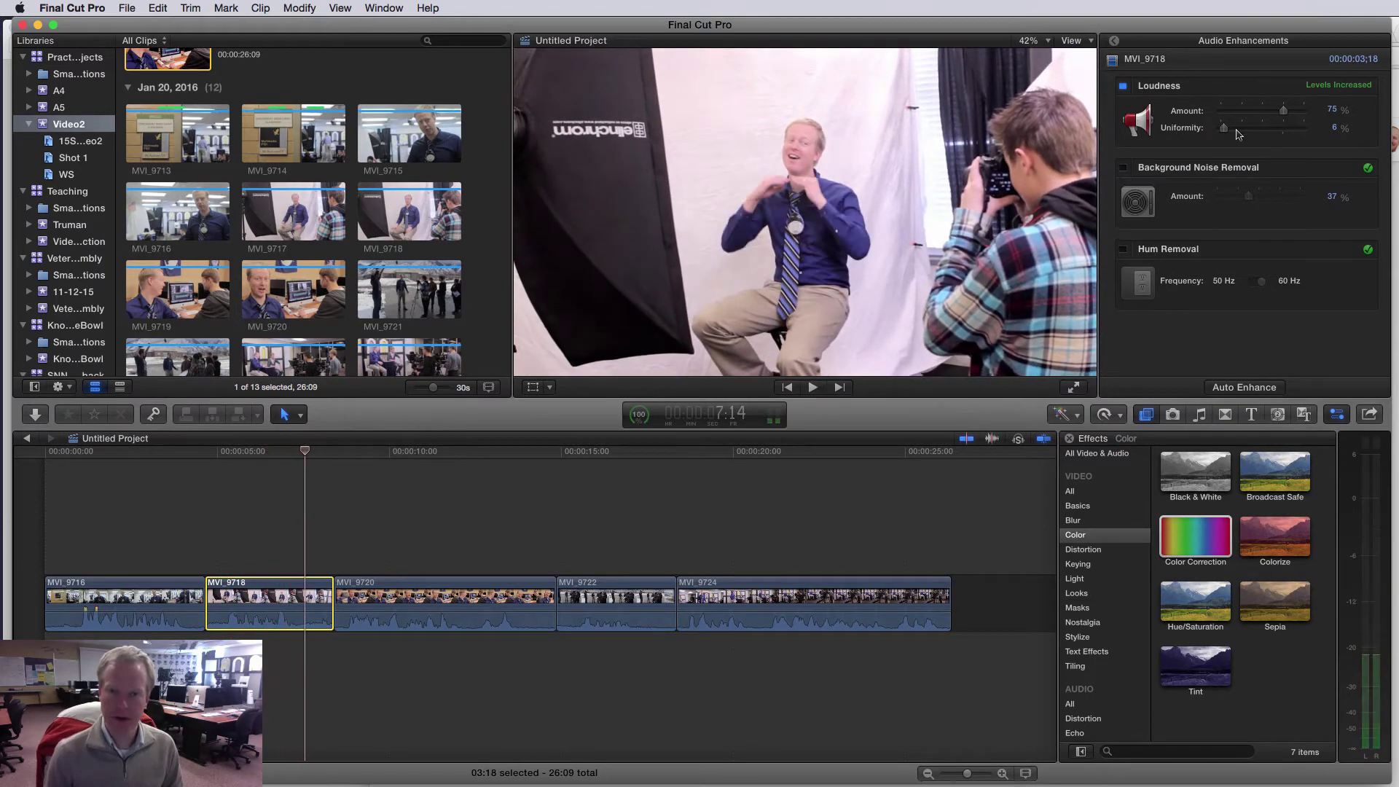
- Raise Loudness Uniformity to about 40%, then lower it to 3%, previewing between changes
{"action": "left_click_drag", "start_coordinate": [1225, 132], "coordinate": [1256, 133]}
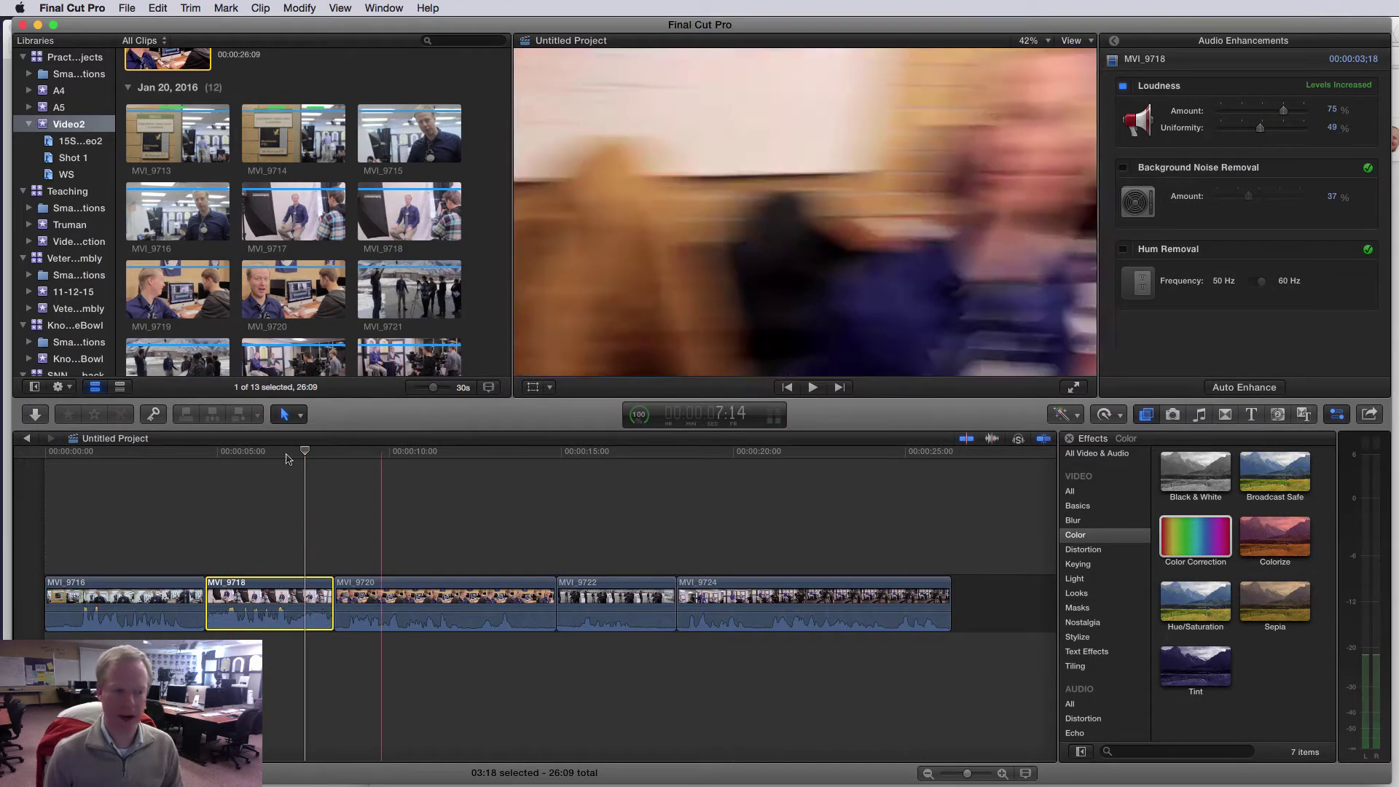
{"action": "left_click", "coordinate": [206, 456]}
{"action": "key", "text": "space"}
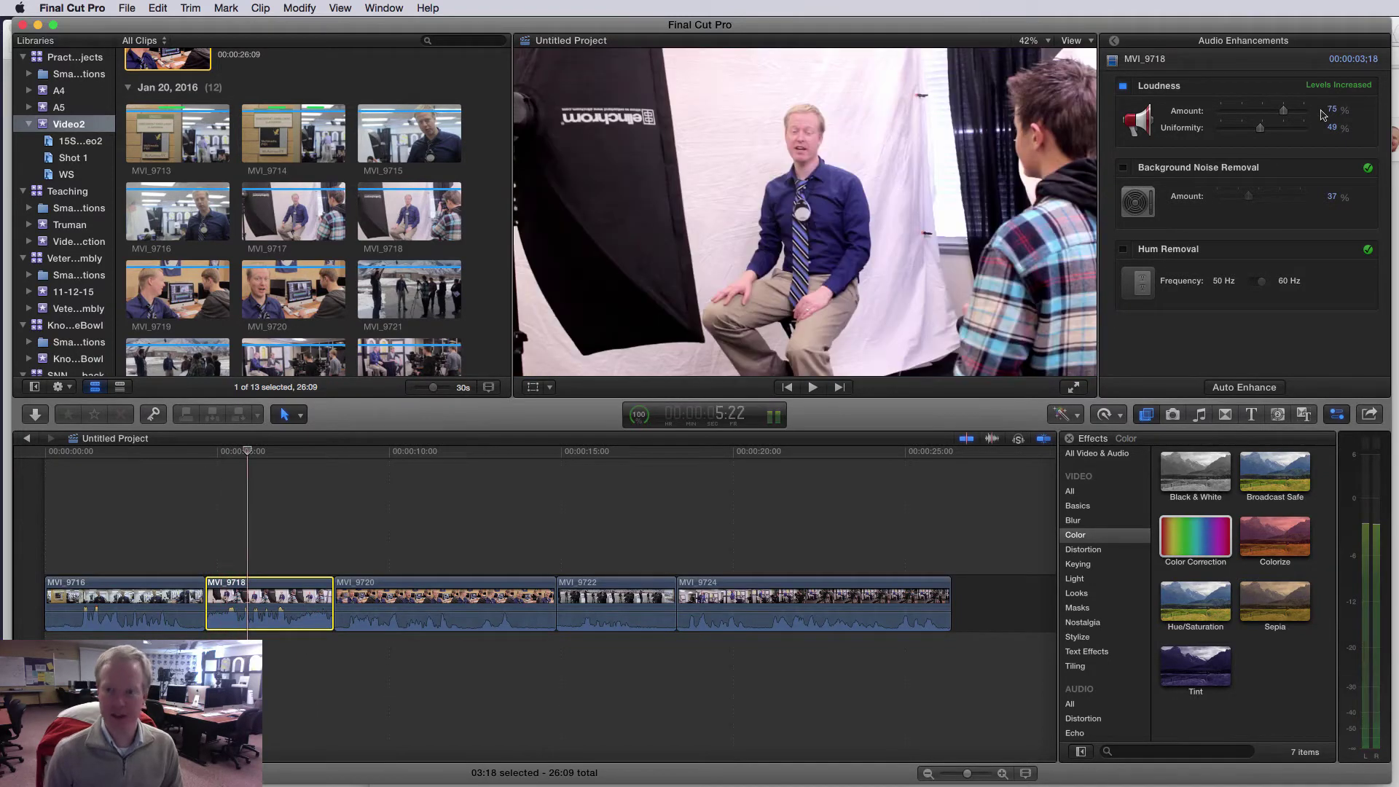
{"action": "left_click_drag", "start_coordinate": [1262, 130], "coordinate": [1193, 133]}
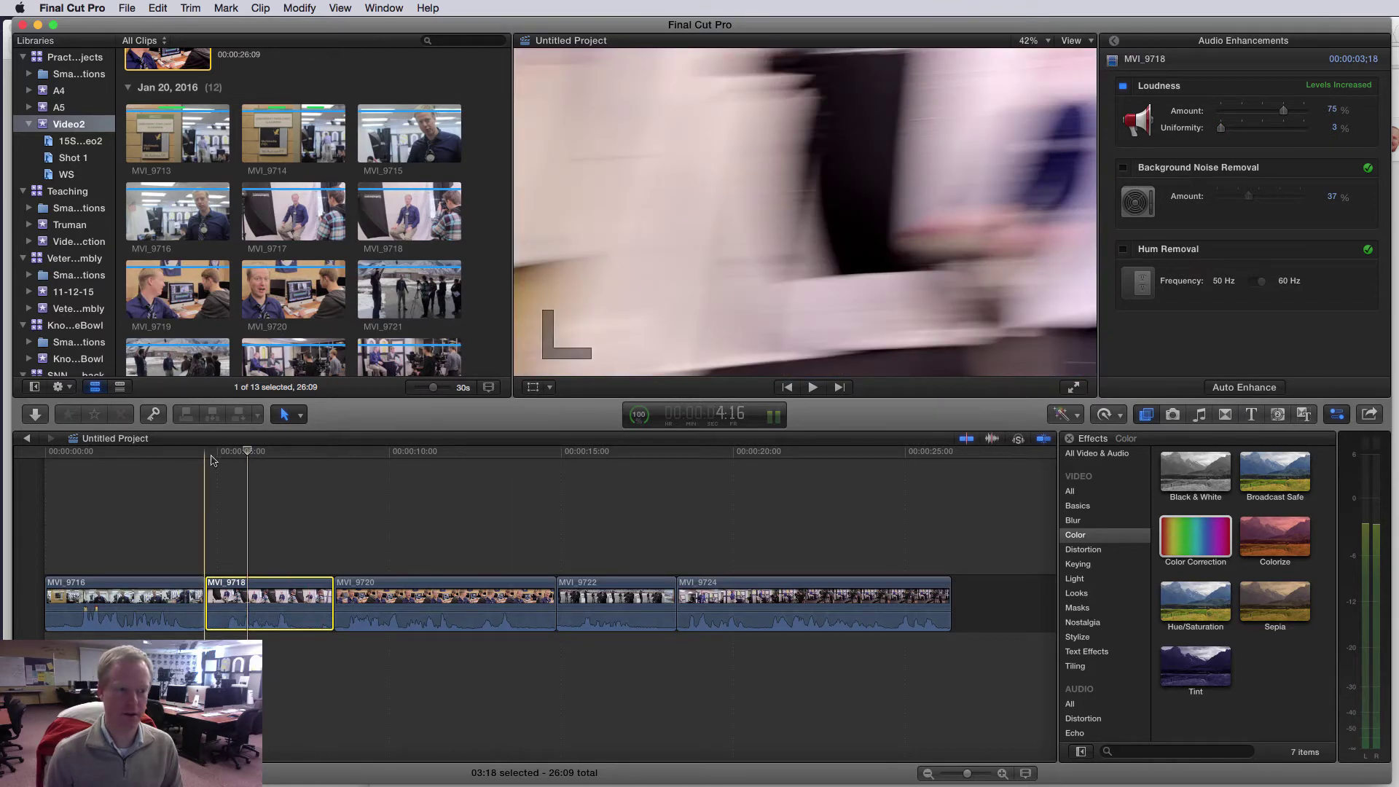
{"action": "key", "text": "space"}
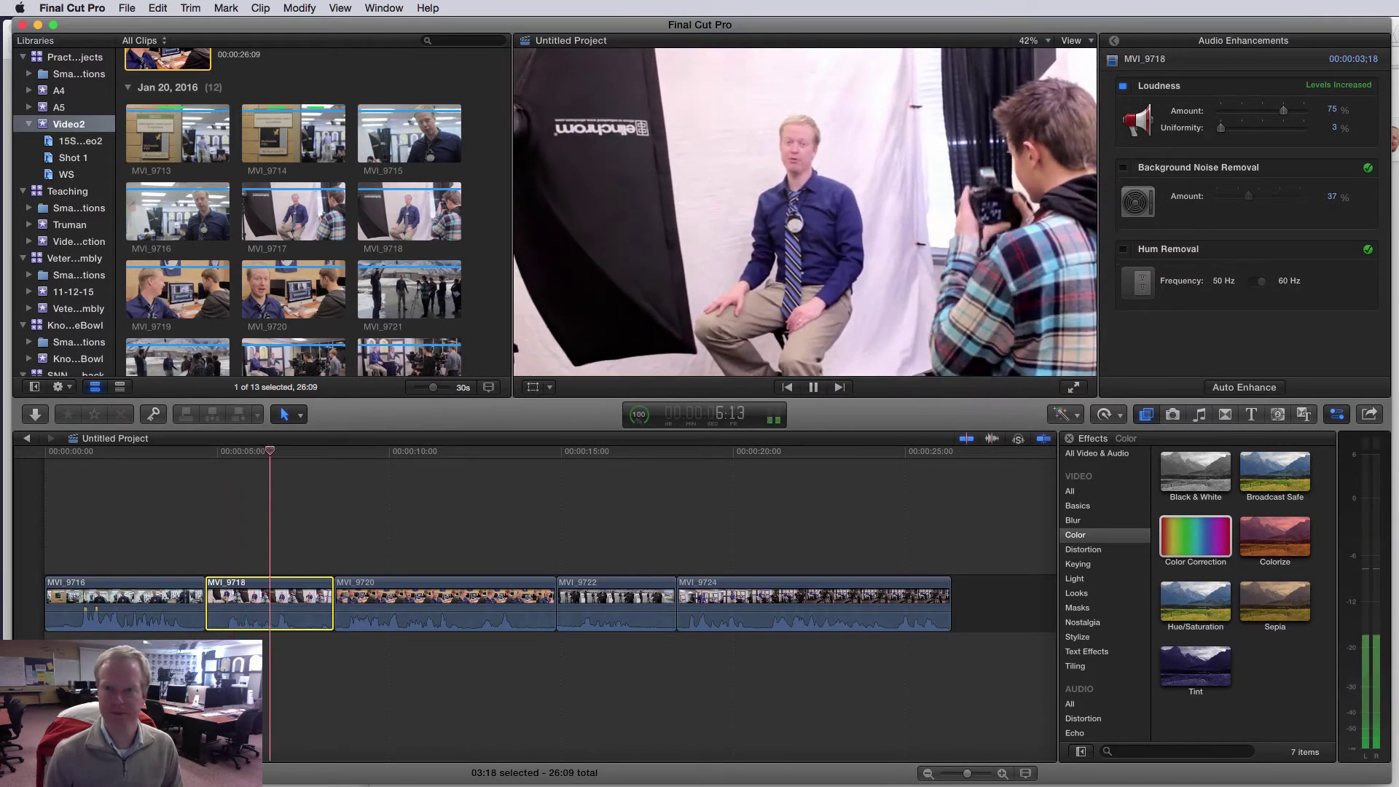
{"action": "key", "text": "space"}
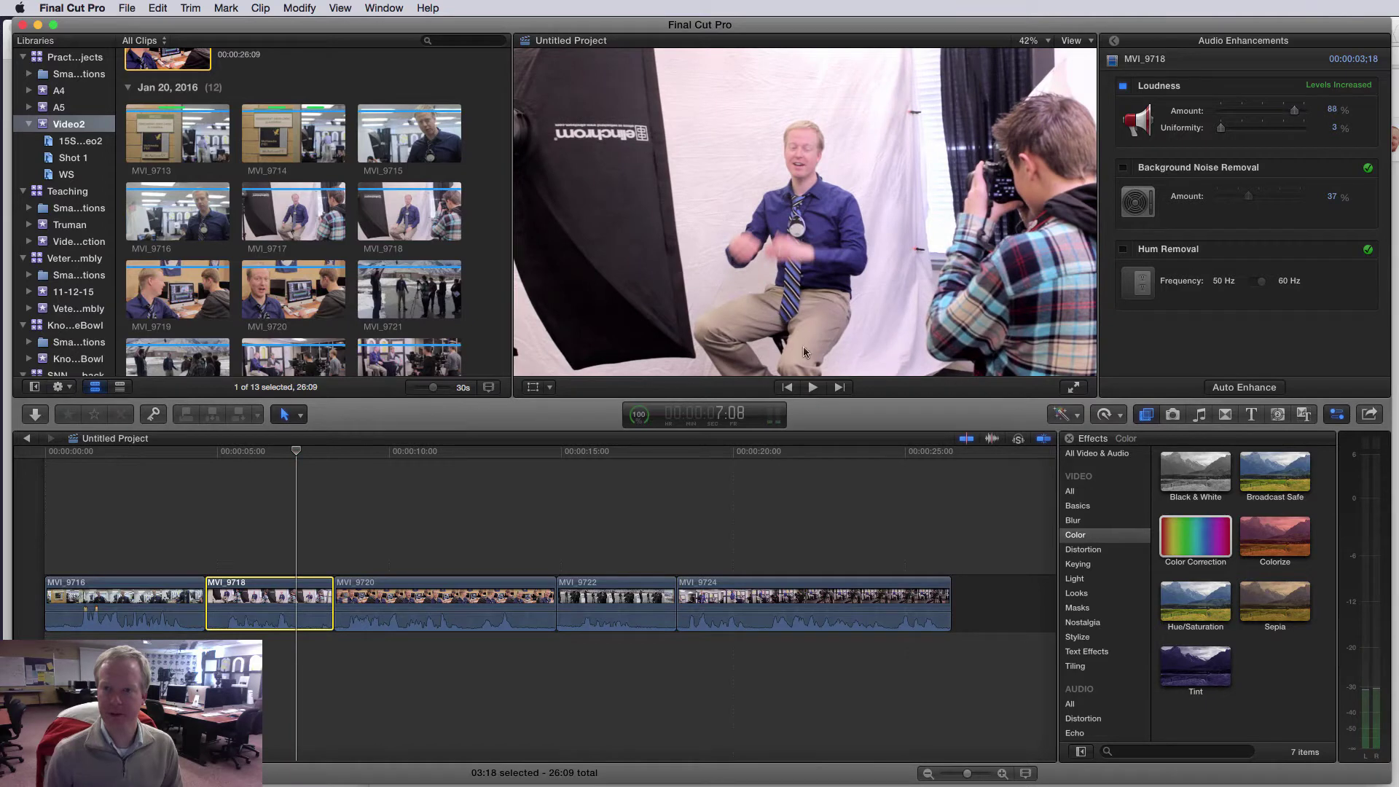
{"action": "left_click", "coordinate": [216, 452]}
{"action": "key", "text": "space"}
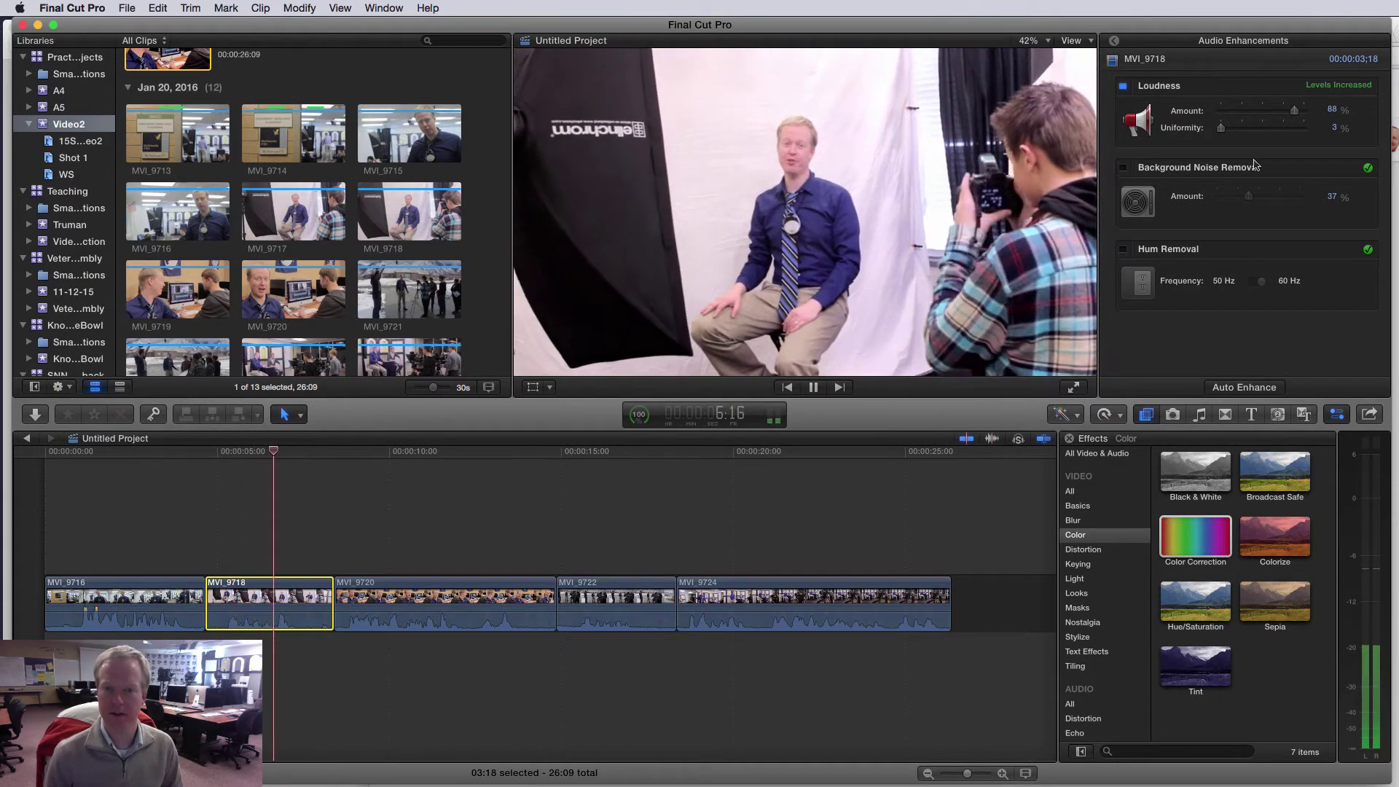
- Raise MVI_9718's volume to 5 dB, re-enable Background Noise Removal, and play it back
{"action": "key", "text": "space"}
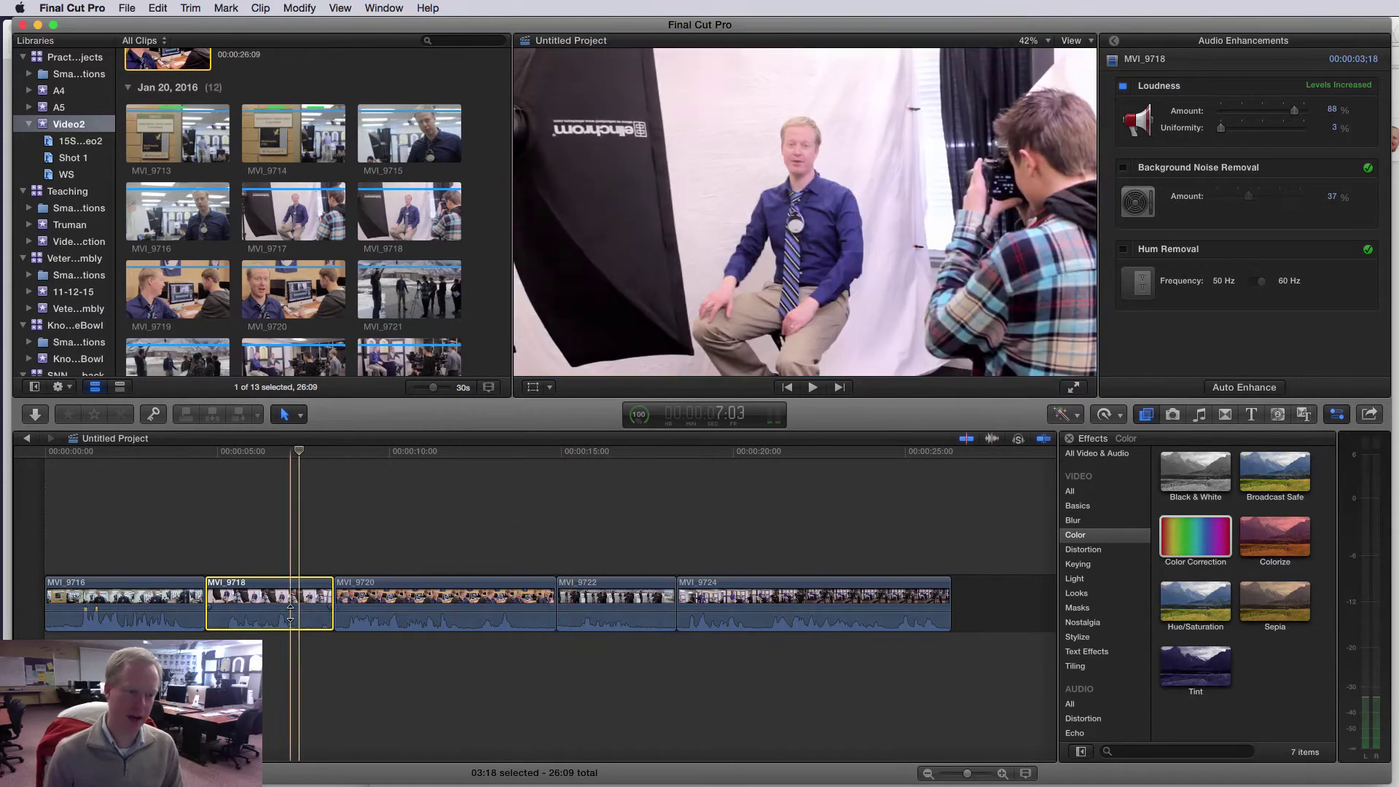
{"action": "left_click_drag", "start_coordinate": [291, 602], "coordinate": [290, 598]}
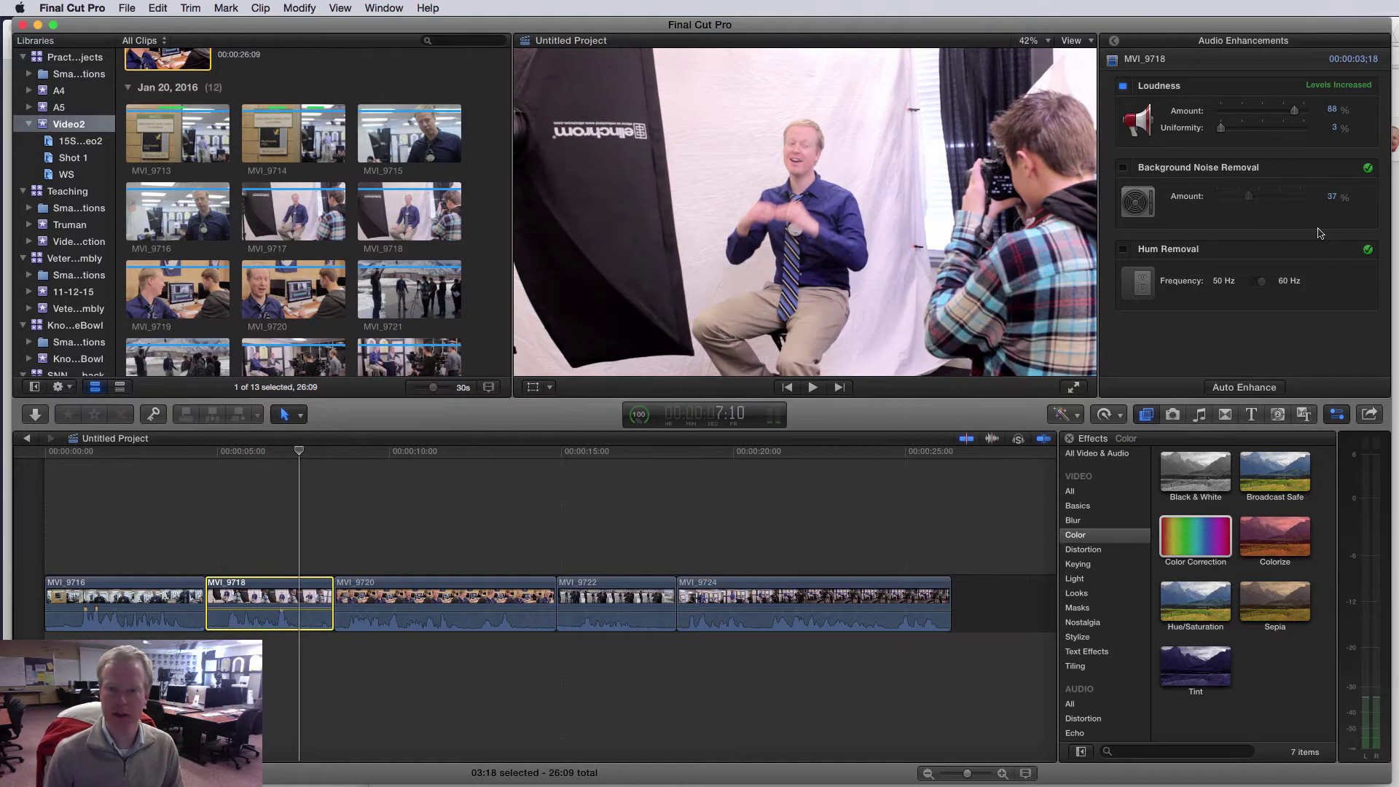
{"action": "left_click", "coordinate": [1123, 168]}
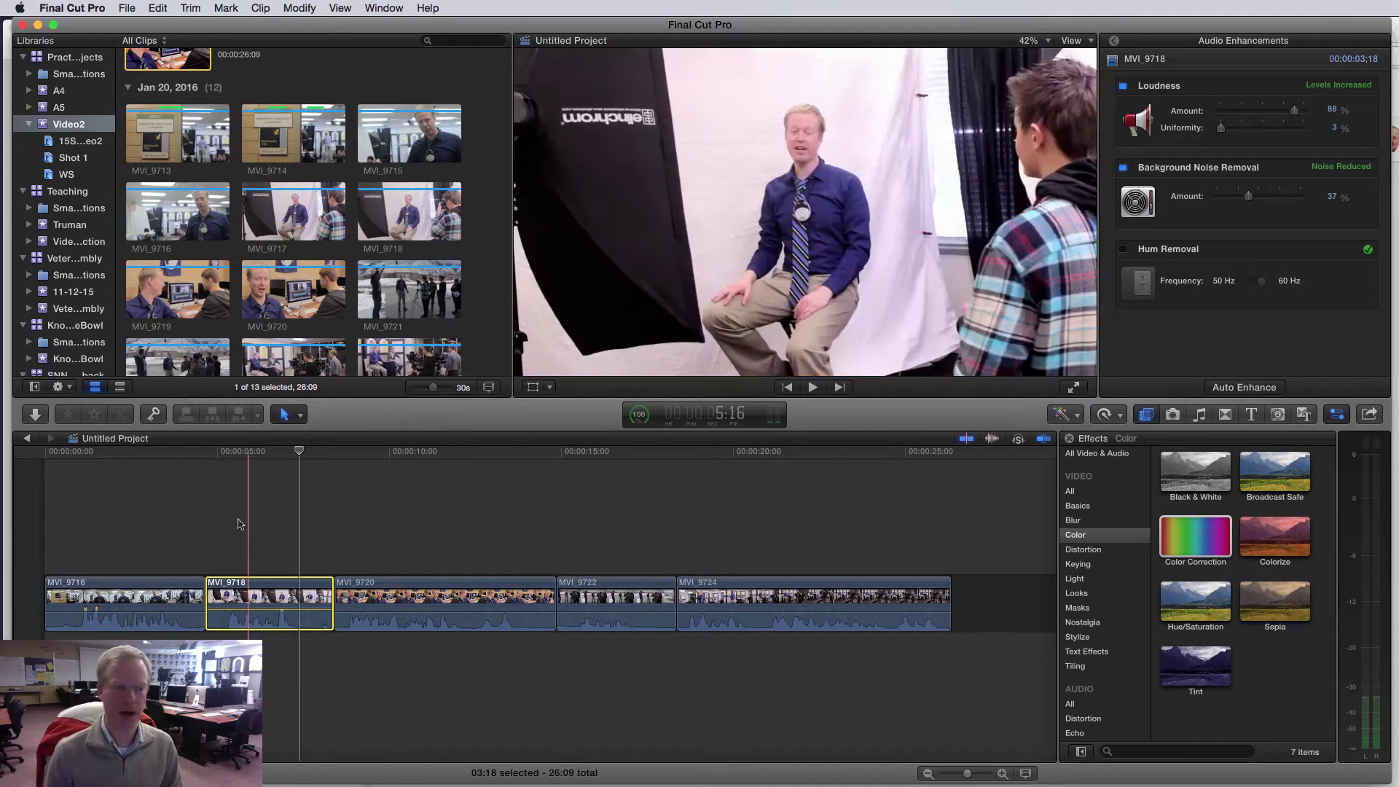
{"action": "left_click", "coordinate": [226, 455]}
{"action": "key", "text": "space"}
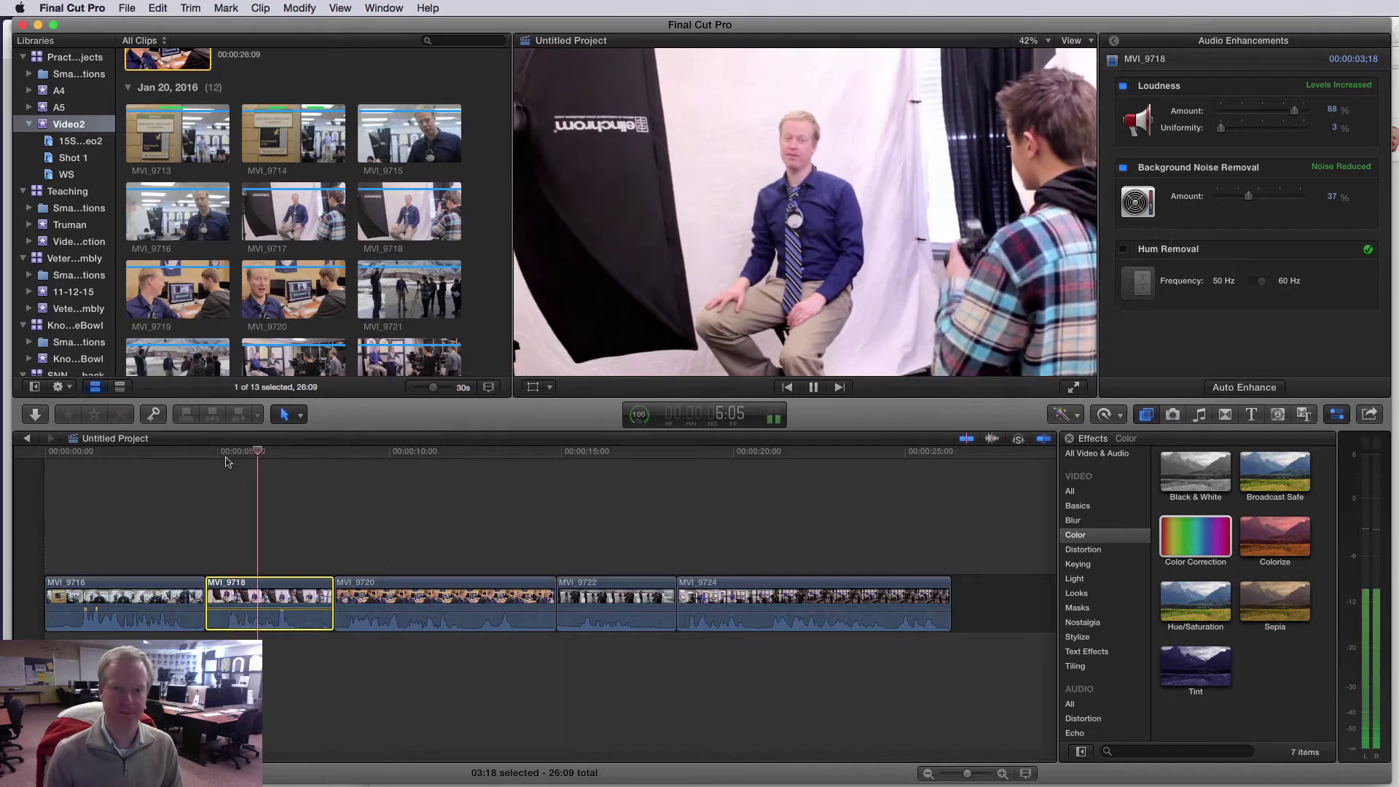
{"action": "key", "text": "space"}
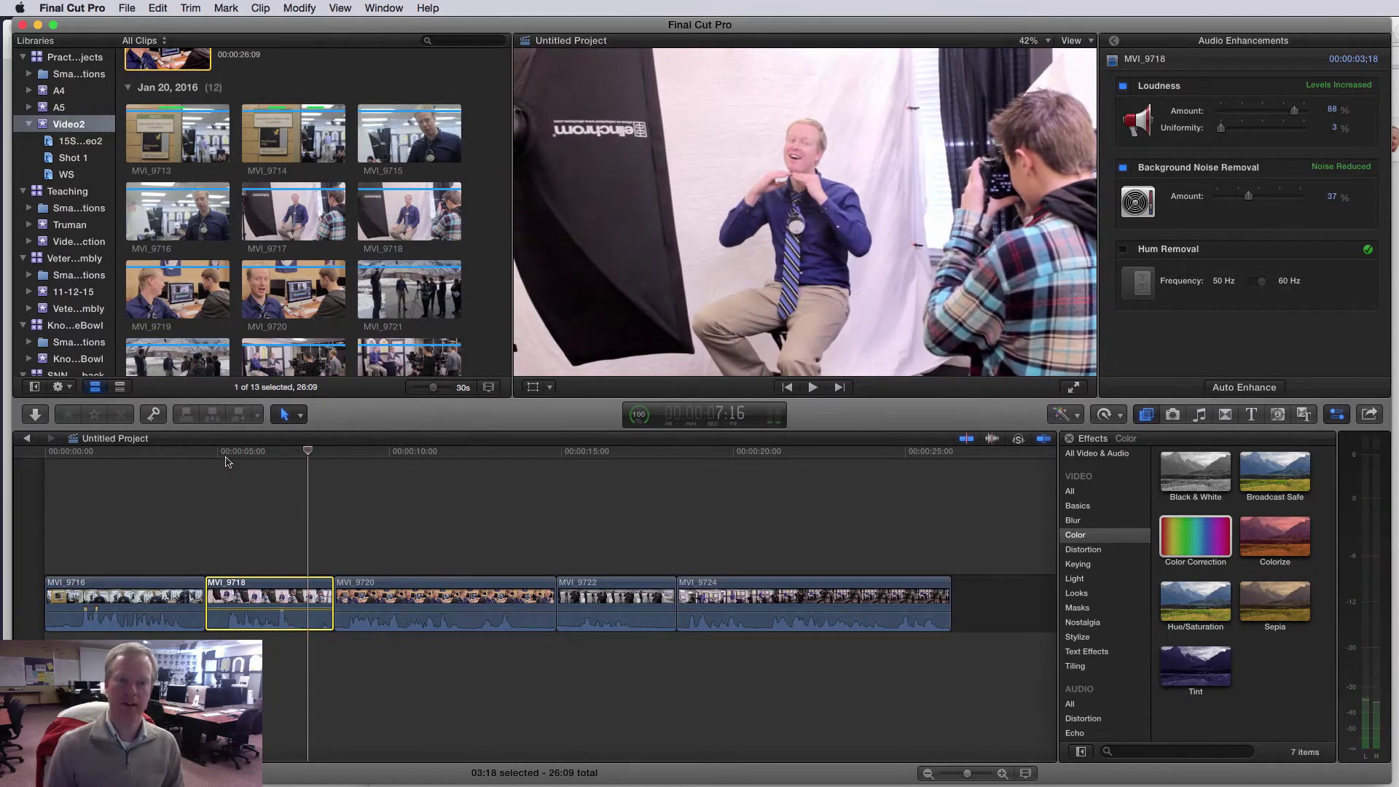
- Open the Effects browser, filter Audio effects to the EQ category, and scroll to Channel EQ
{"action": "left_click", "coordinate": [1147, 415]}
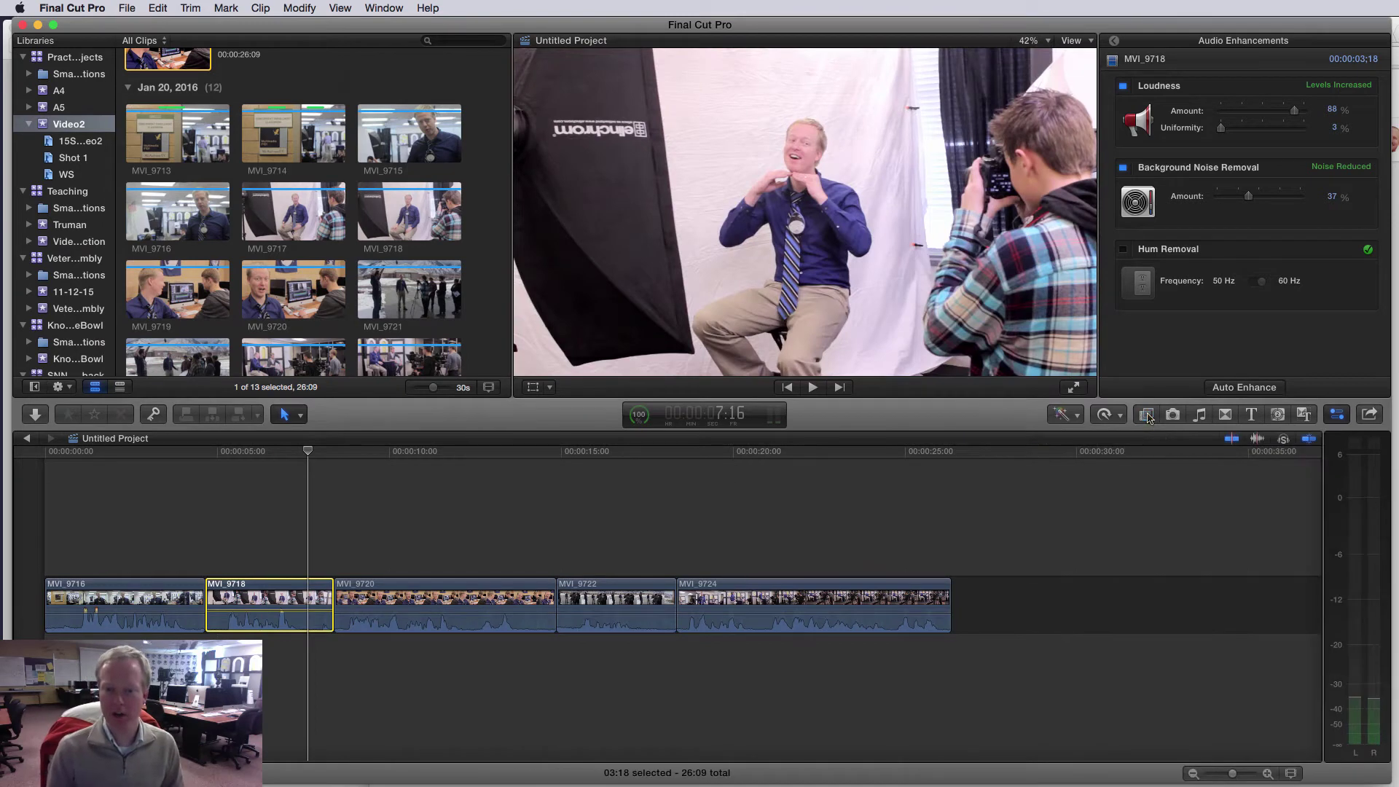
{"action": "left_click", "coordinate": [1146, 414]}
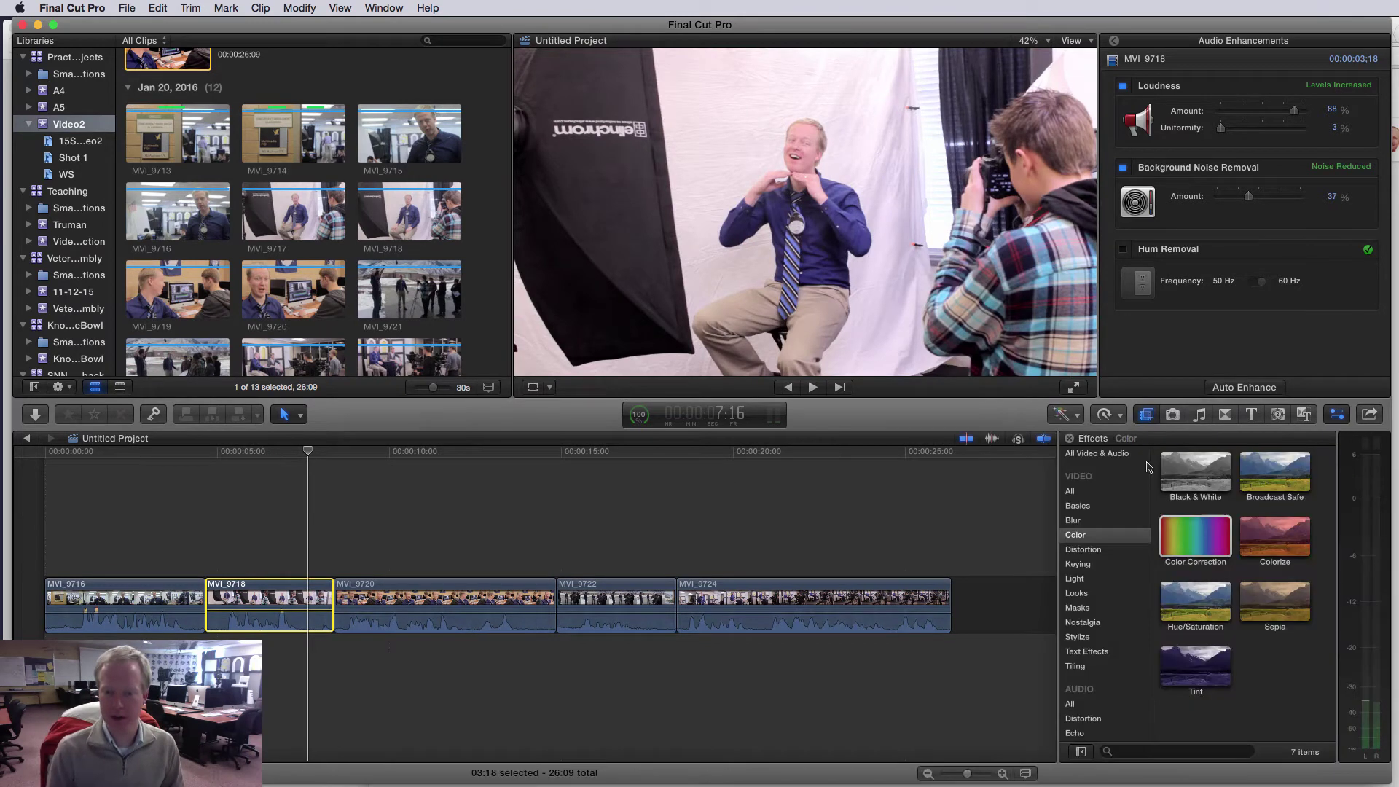
{"action": "left_click", "coordinate": [1085, 702]}
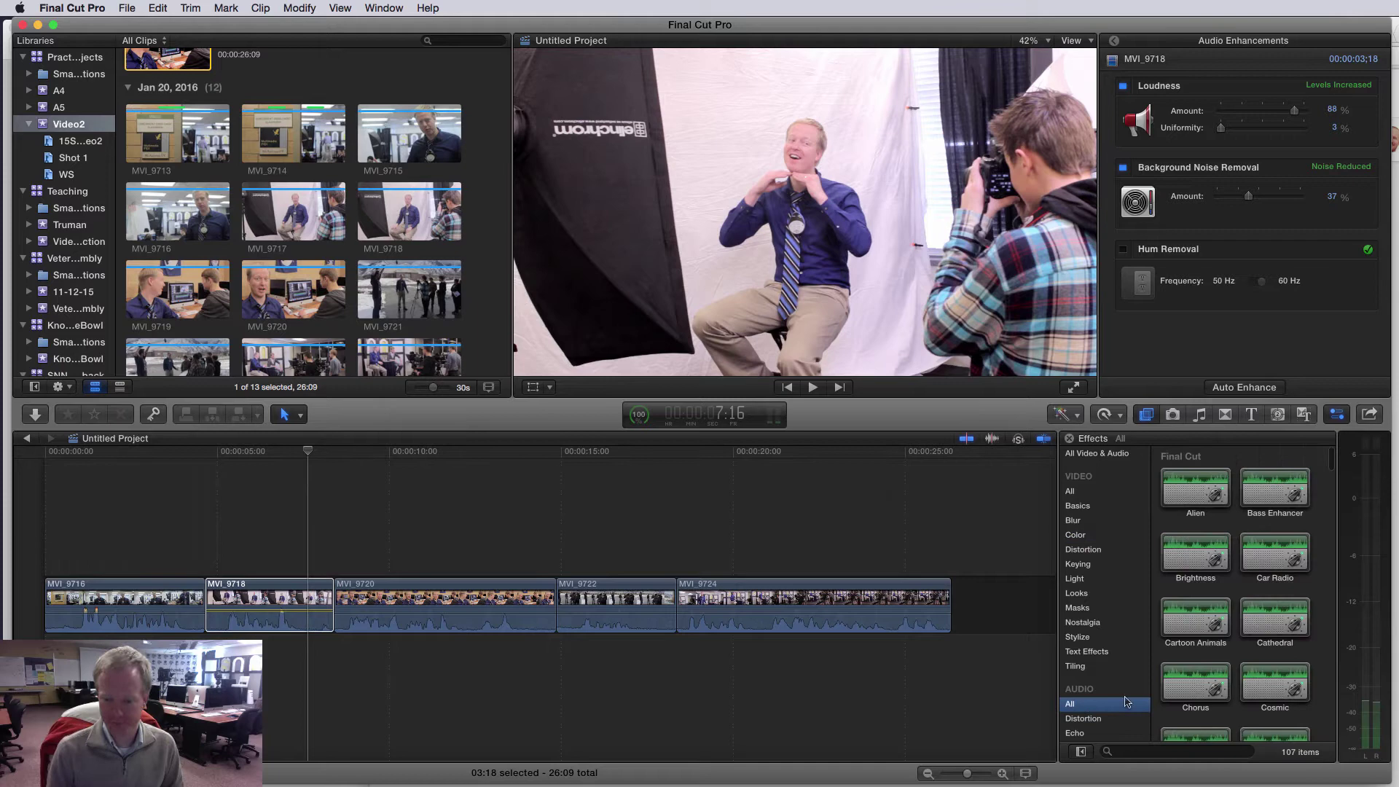
{"action": "scroll", "coordinate": [1127, 701], "scroll_direction": "down", "scroll_amount": 5}
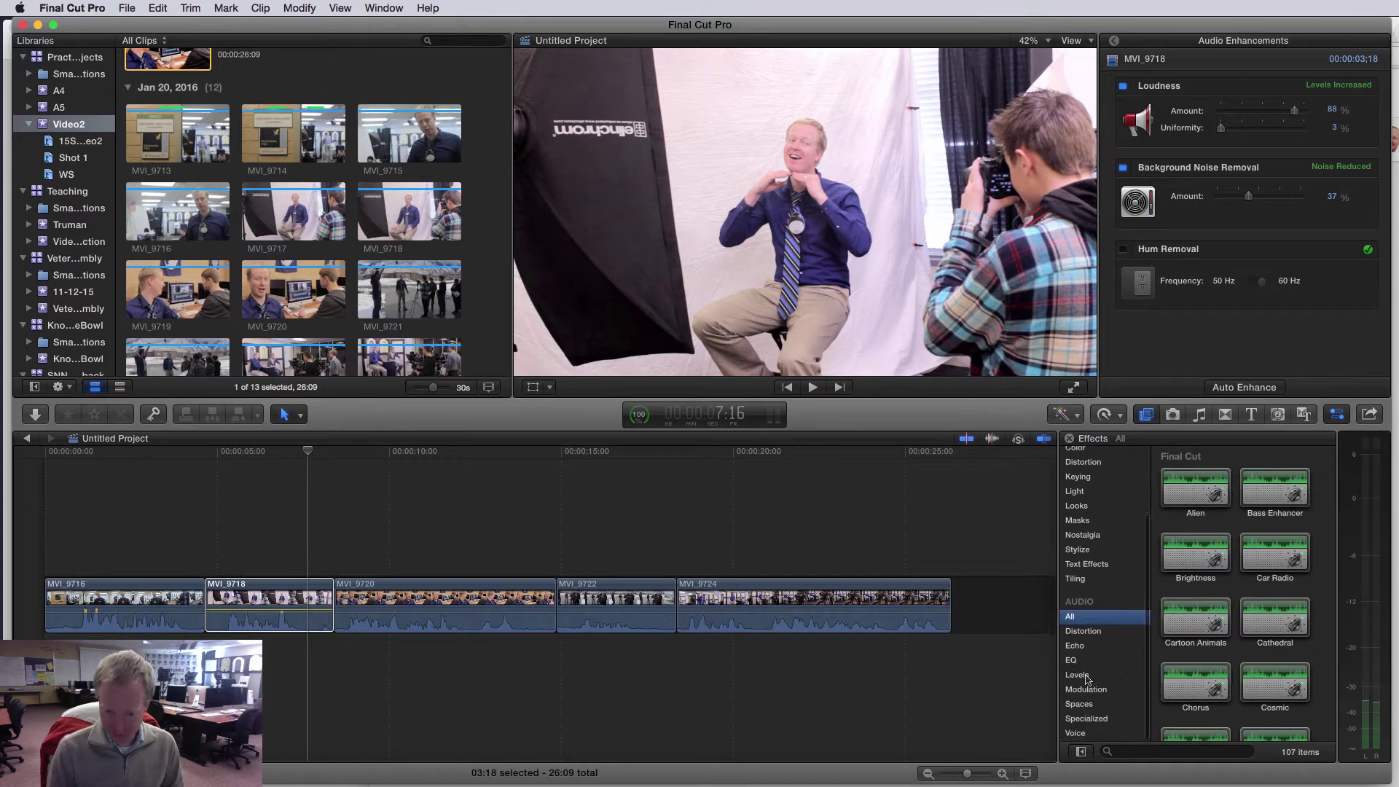
{"action": "left_click", "coordinate": [1086, 676]}
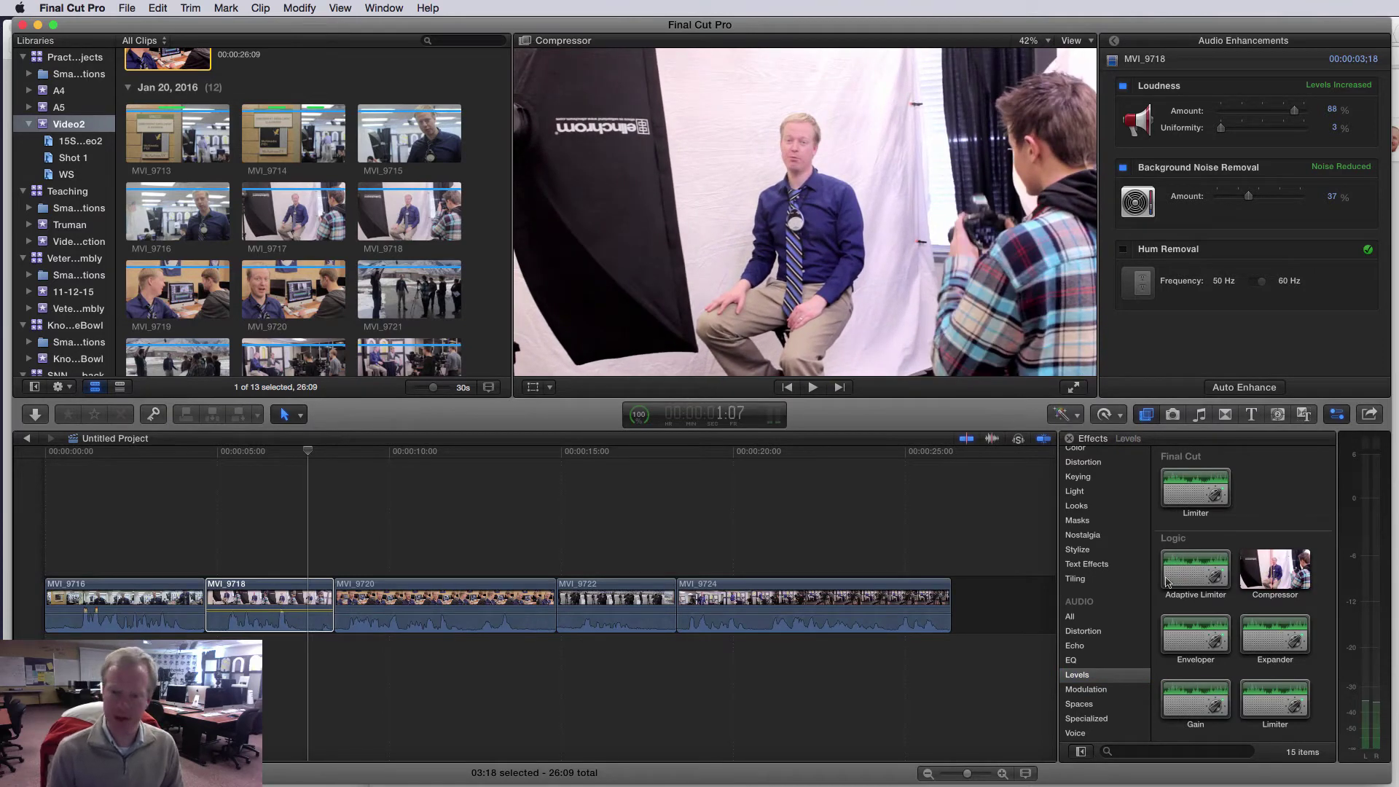
{"action": "left_click", "coordinate": [1093, 661]}
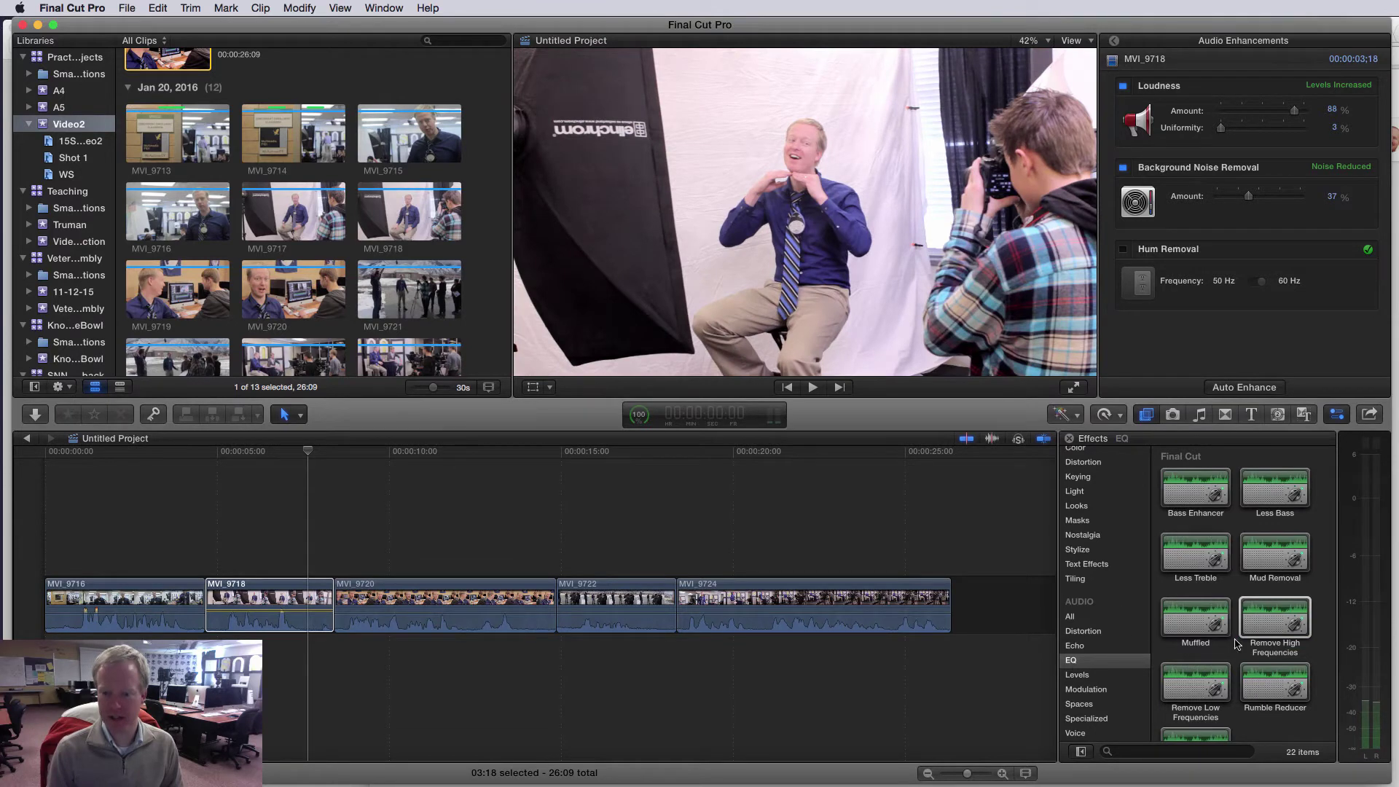
{"action": "scroll", "coordinate": [1236, 644], "scroll_direction": "down", "scroll_amount": 5}
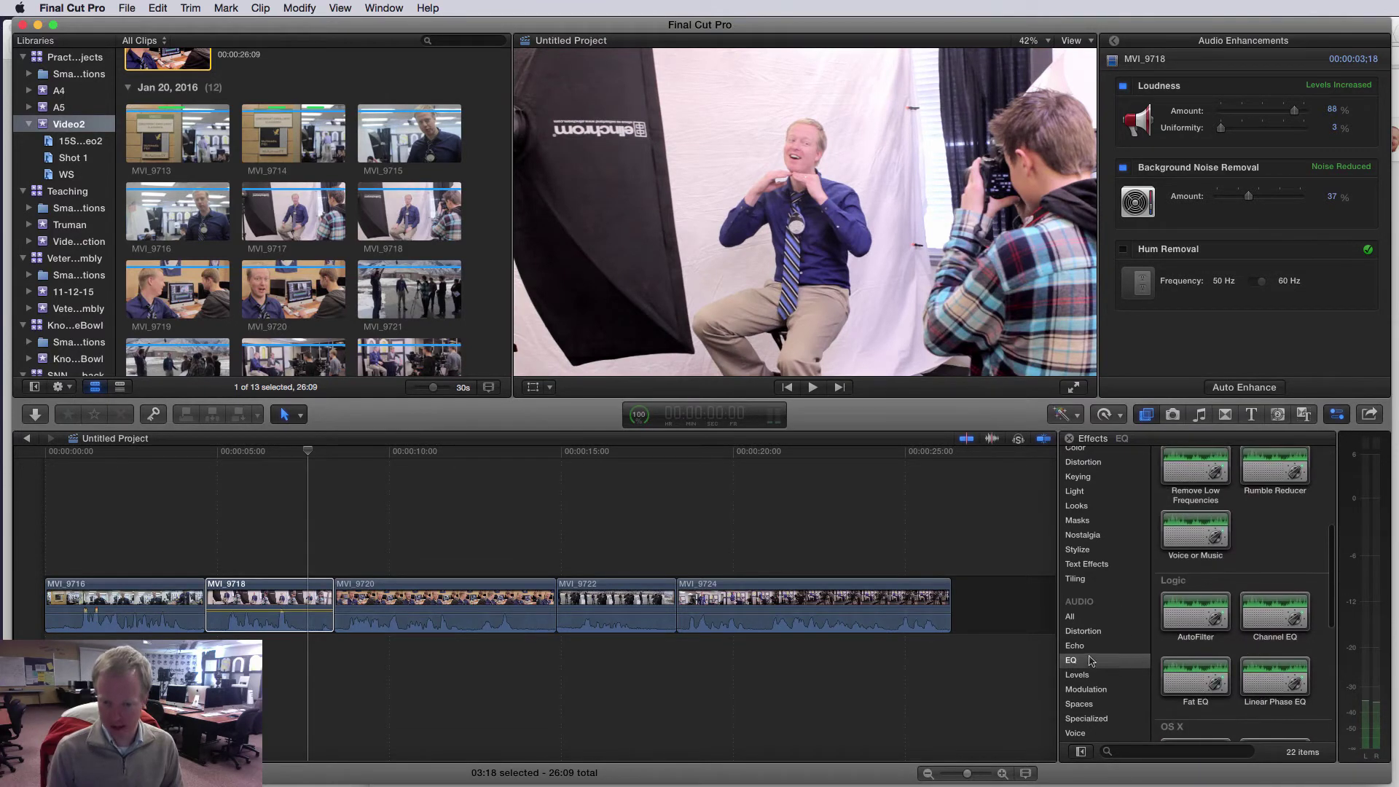
{"action": "scroll", "coordinate": [1220, 586], "scroll_direction": "down", "scroll_amount": 2}
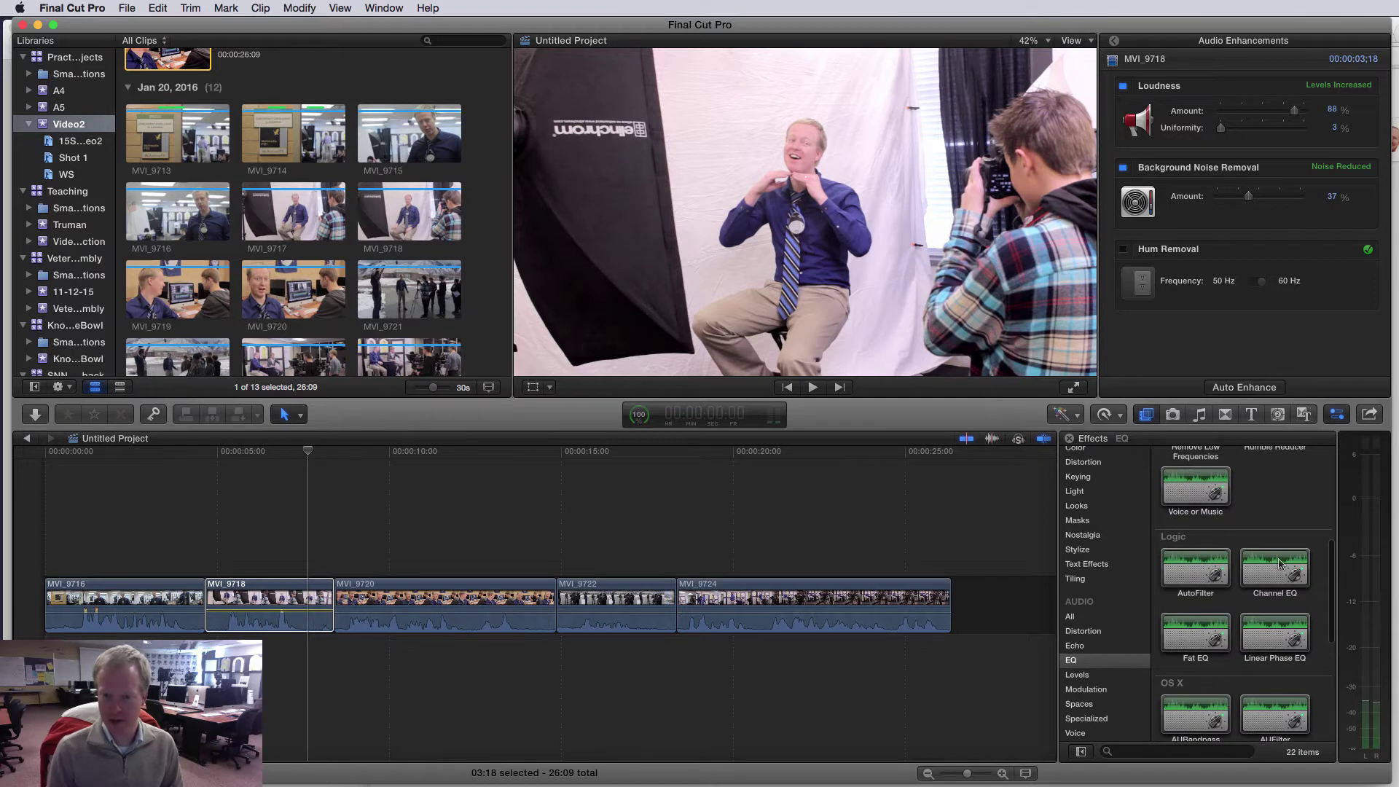
- Drop the Channel EQ effect onto clip MVI_9718 and return to its Audio inspector
{"action": "left_click_drag", "start_coordinate": [1280, 565], "coordinate": [234, 619]}
{"action": "left_click_drag", "start_coordinate": [291, 452], "coordinate": [244, 457]}
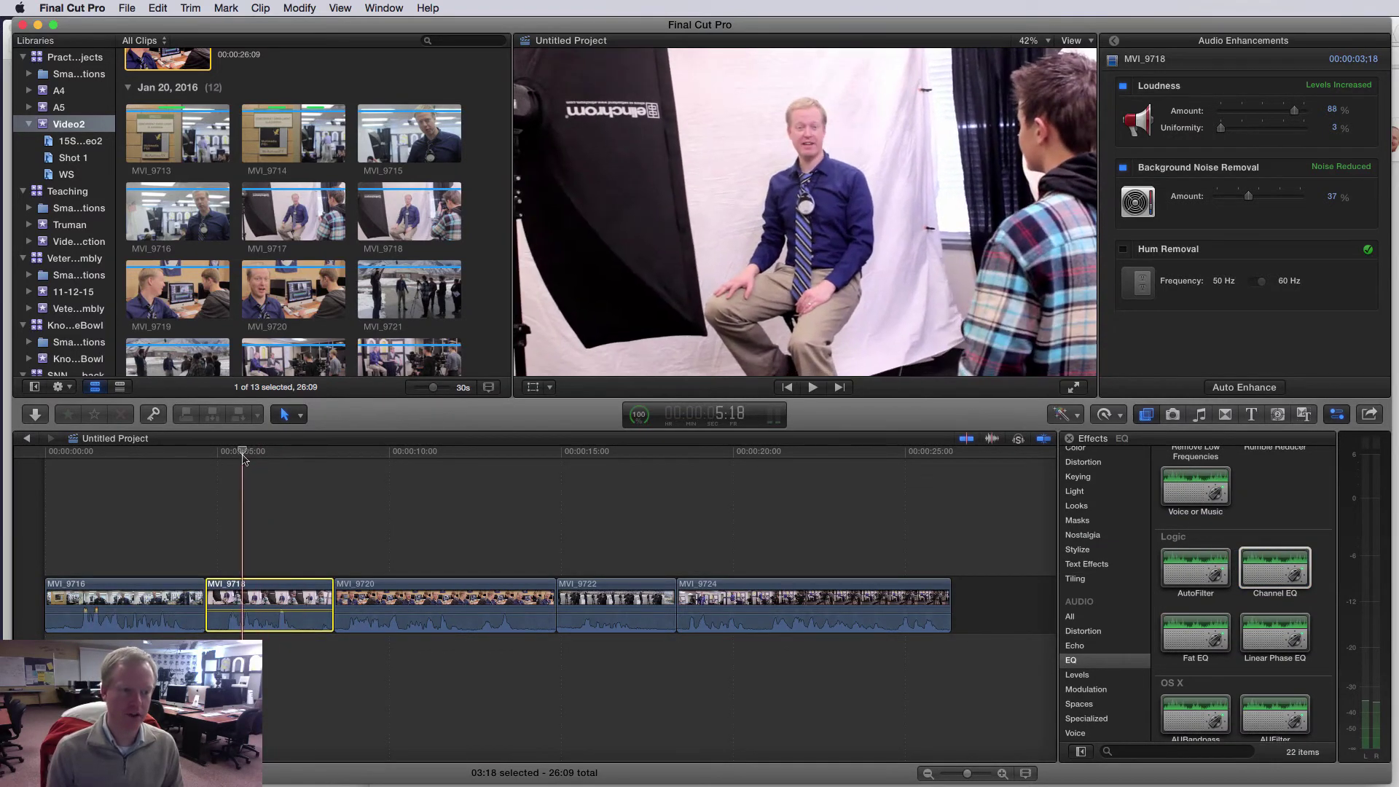
{"action": "left_click", "coordinate": [1113, 41]}
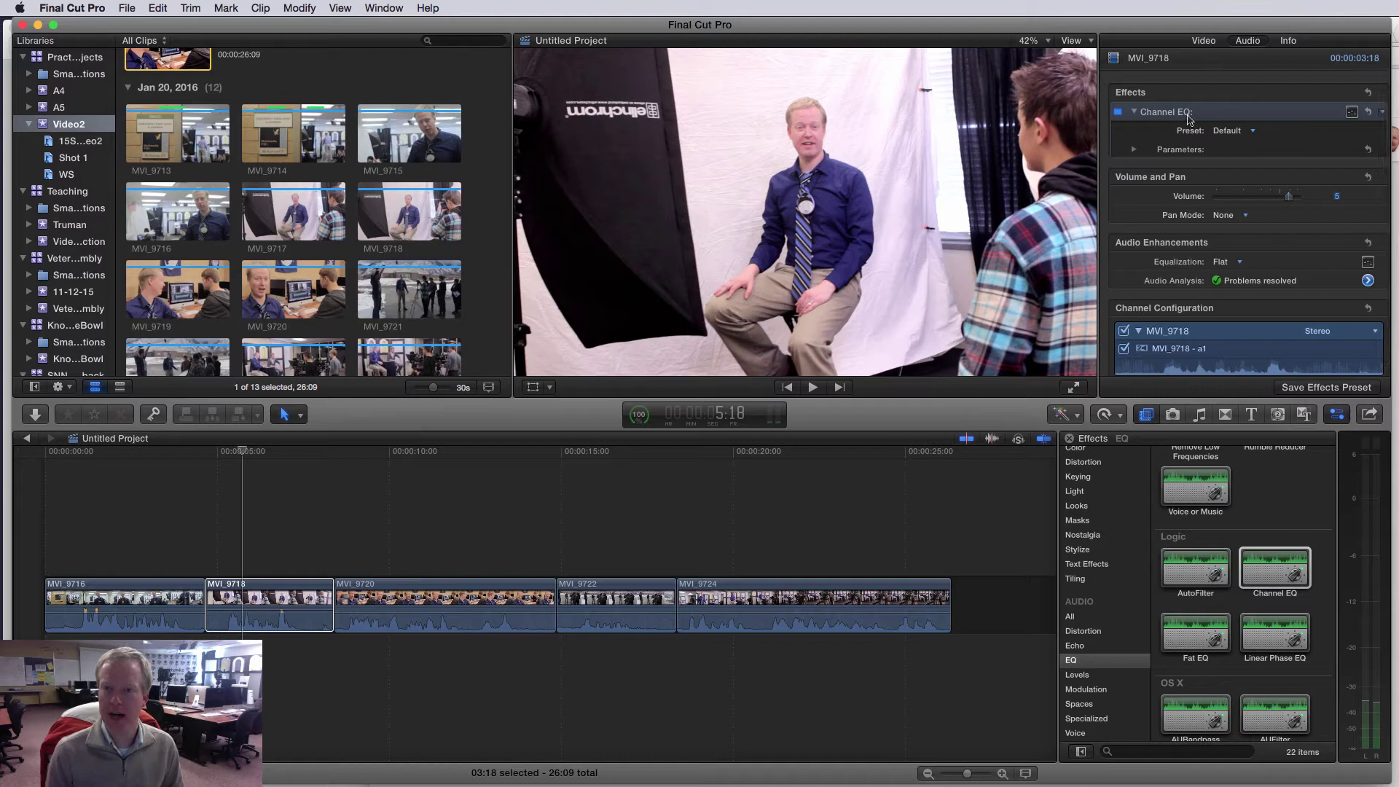
- Open the Channel EQ graph, move its window lower-left, and play MVI_9718
{"action": "left_click", "coordinate": [1351, 113]}
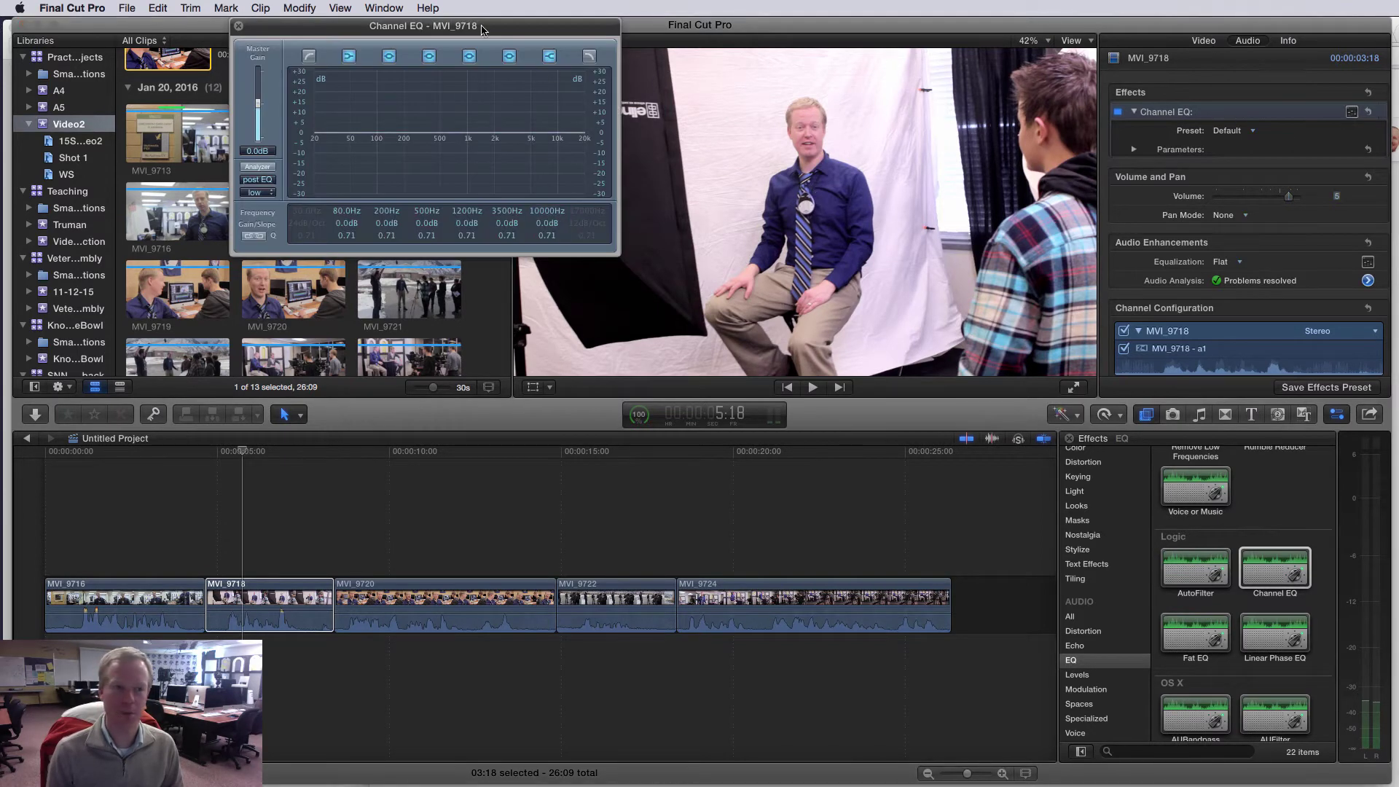
{"action": "left_click_drag", "start_coordinate": [481, 29], "coordinate": [420, 81]}
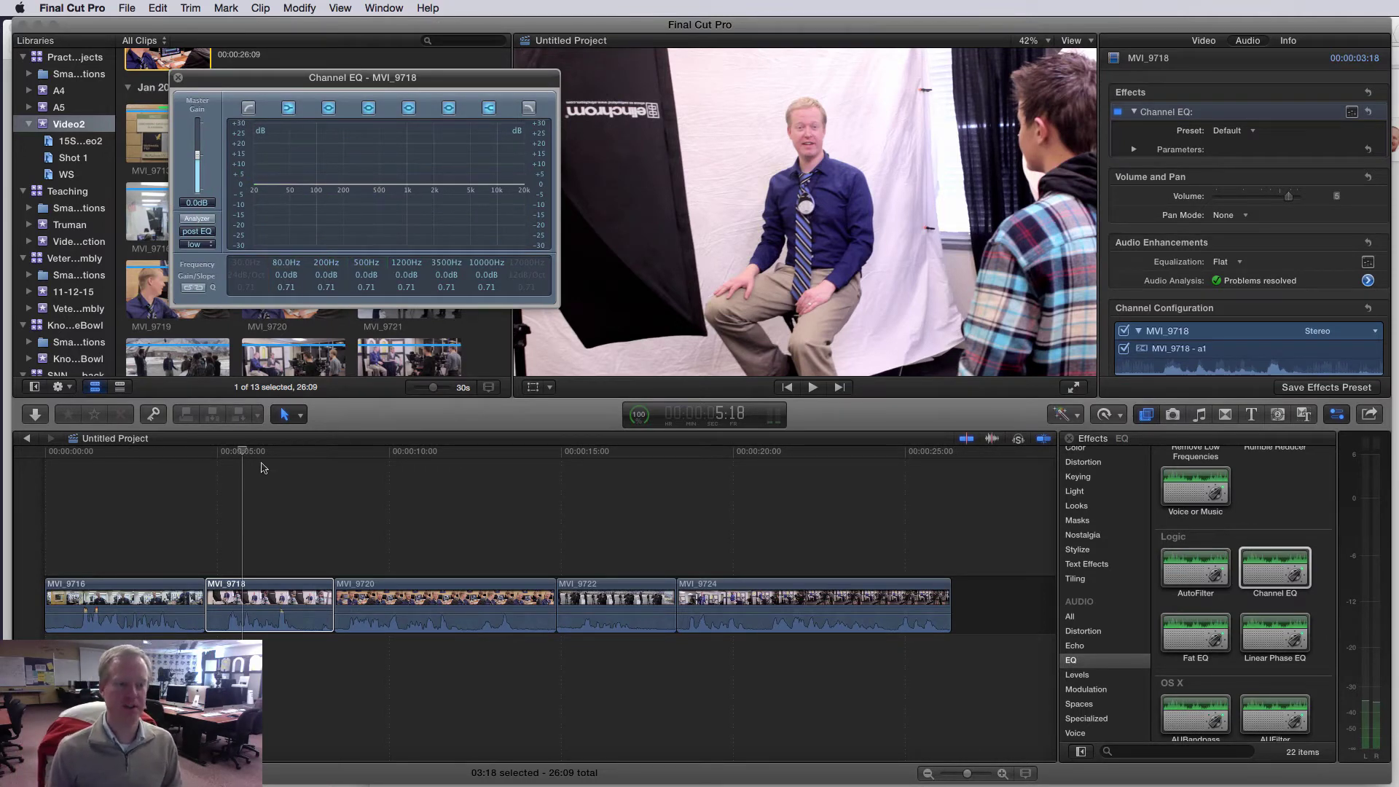
{"action": "left_click", "coordinate": [263, 605]}
{"action": "key", "text": "space"}
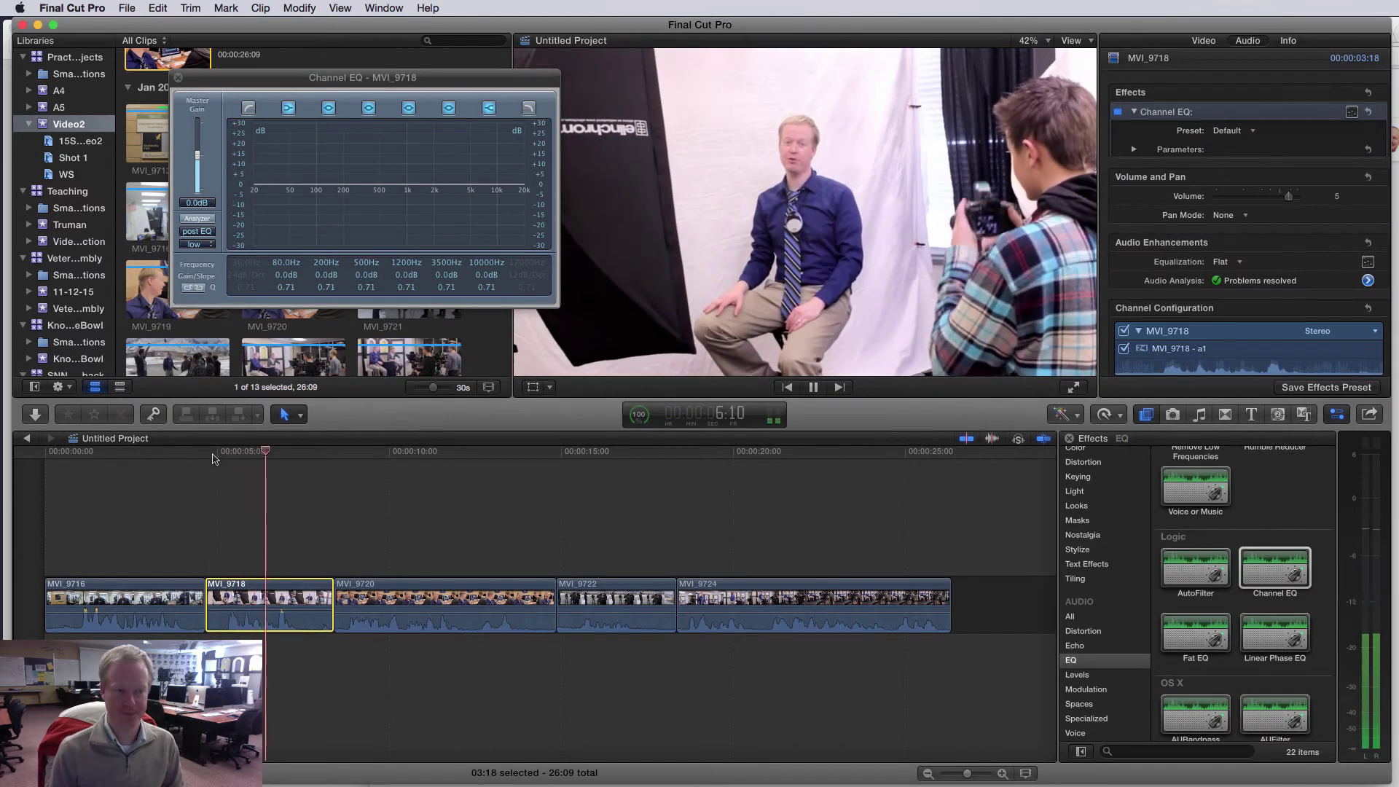
{"action": "key", "text": "space"}
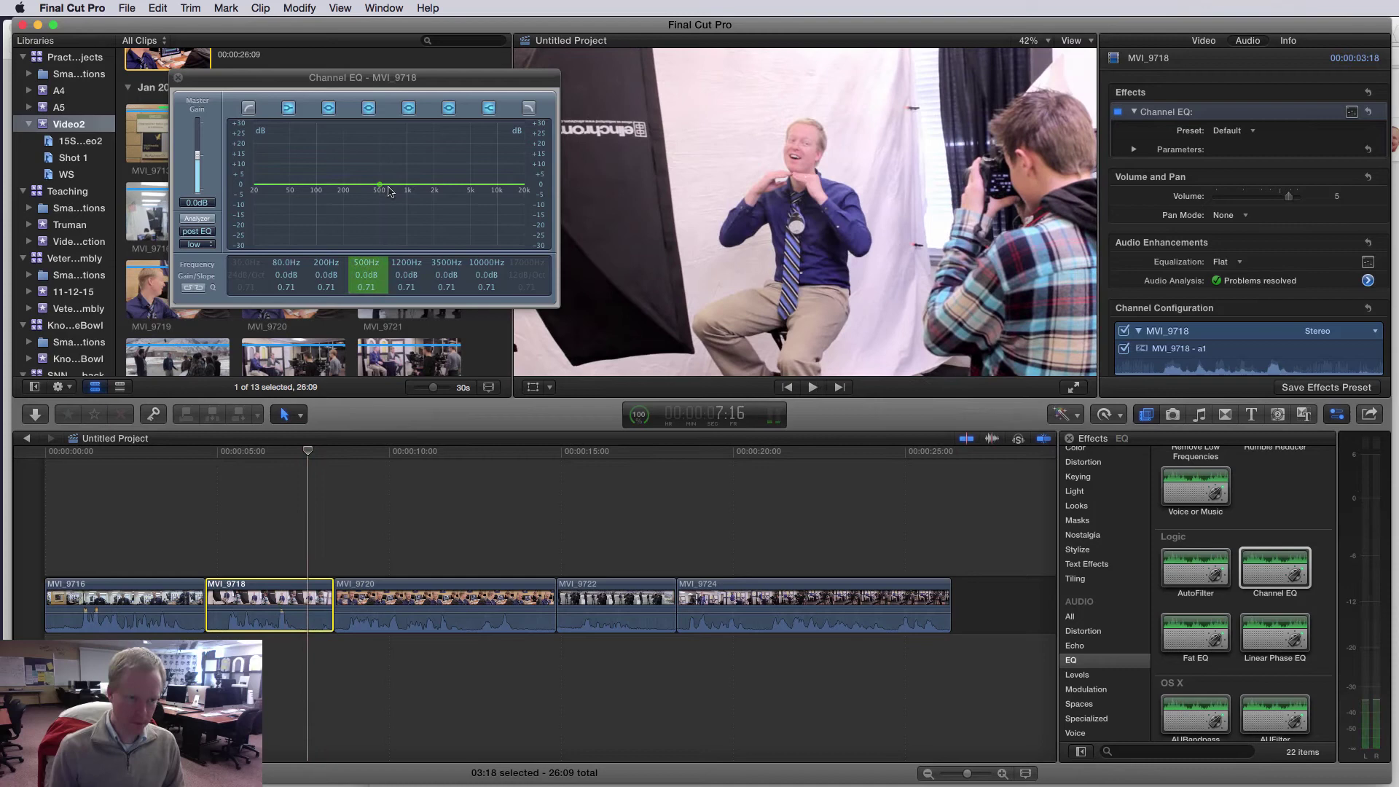
- Cut the 510 Hz band to -6 dB at Q 1.20, replaying to compare
{"action": "left_click_drag", "start_coordinate": [382, 190], "coordinate": [385, 227]}
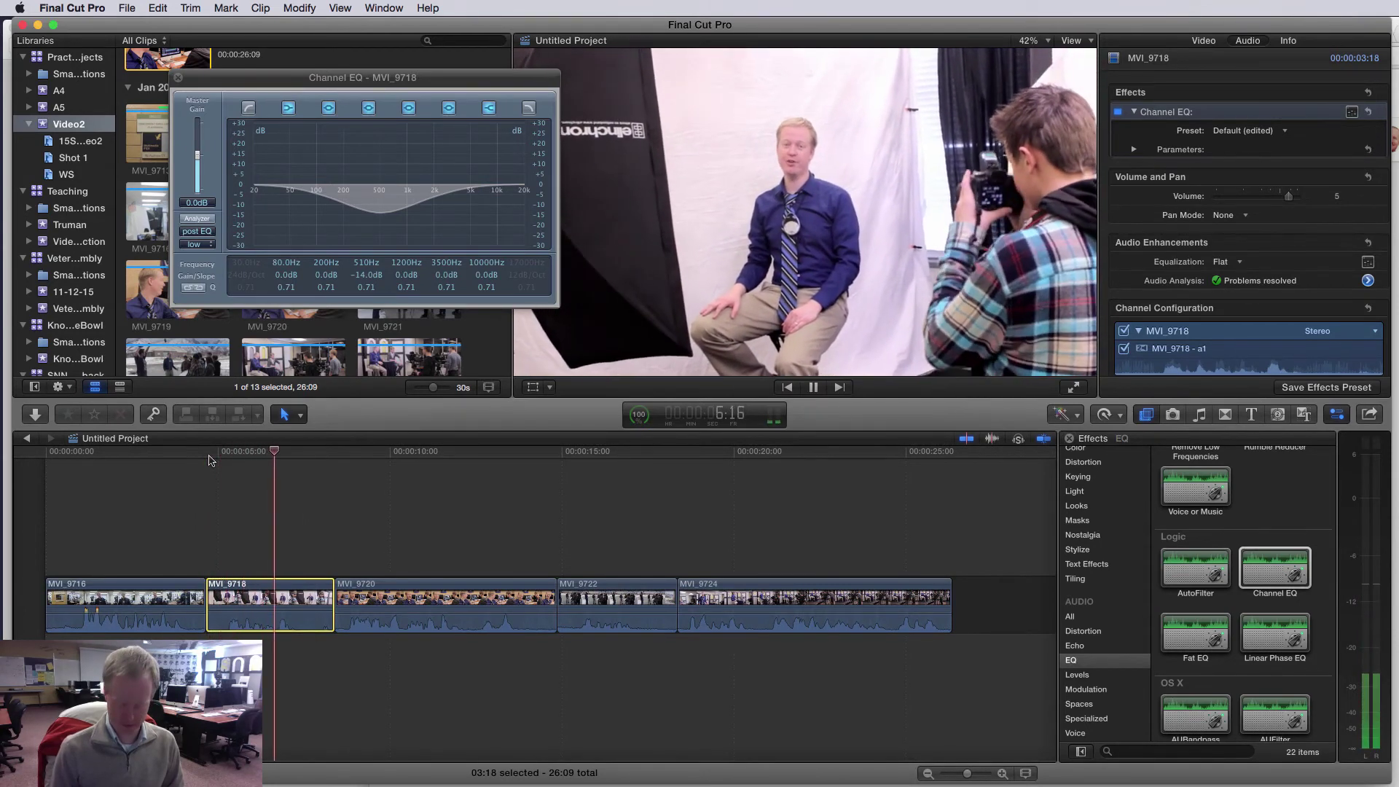
{"action": "key", "text": "space"}
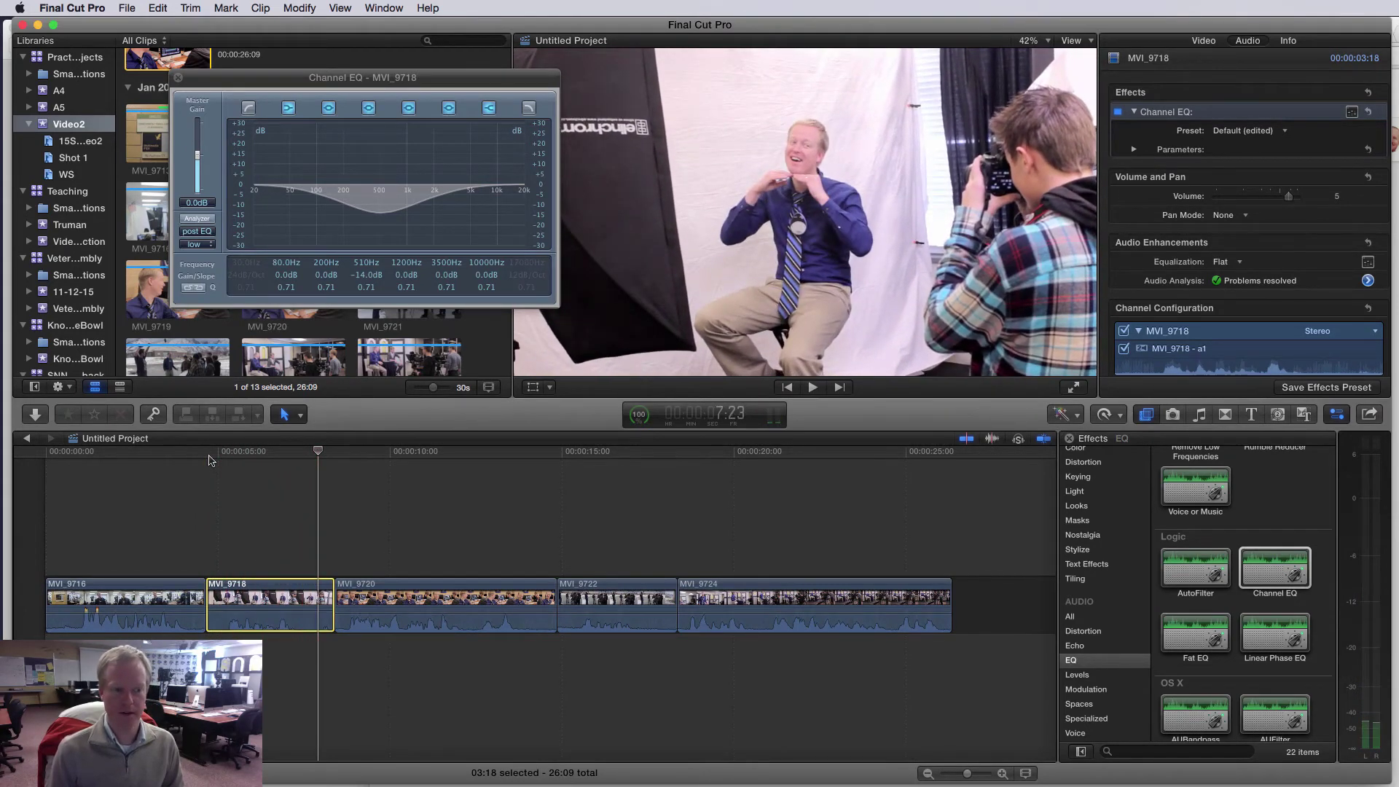
{"action": "left_click", "coordinate": [210, 459]}
{"action": "key", "text": "space"}
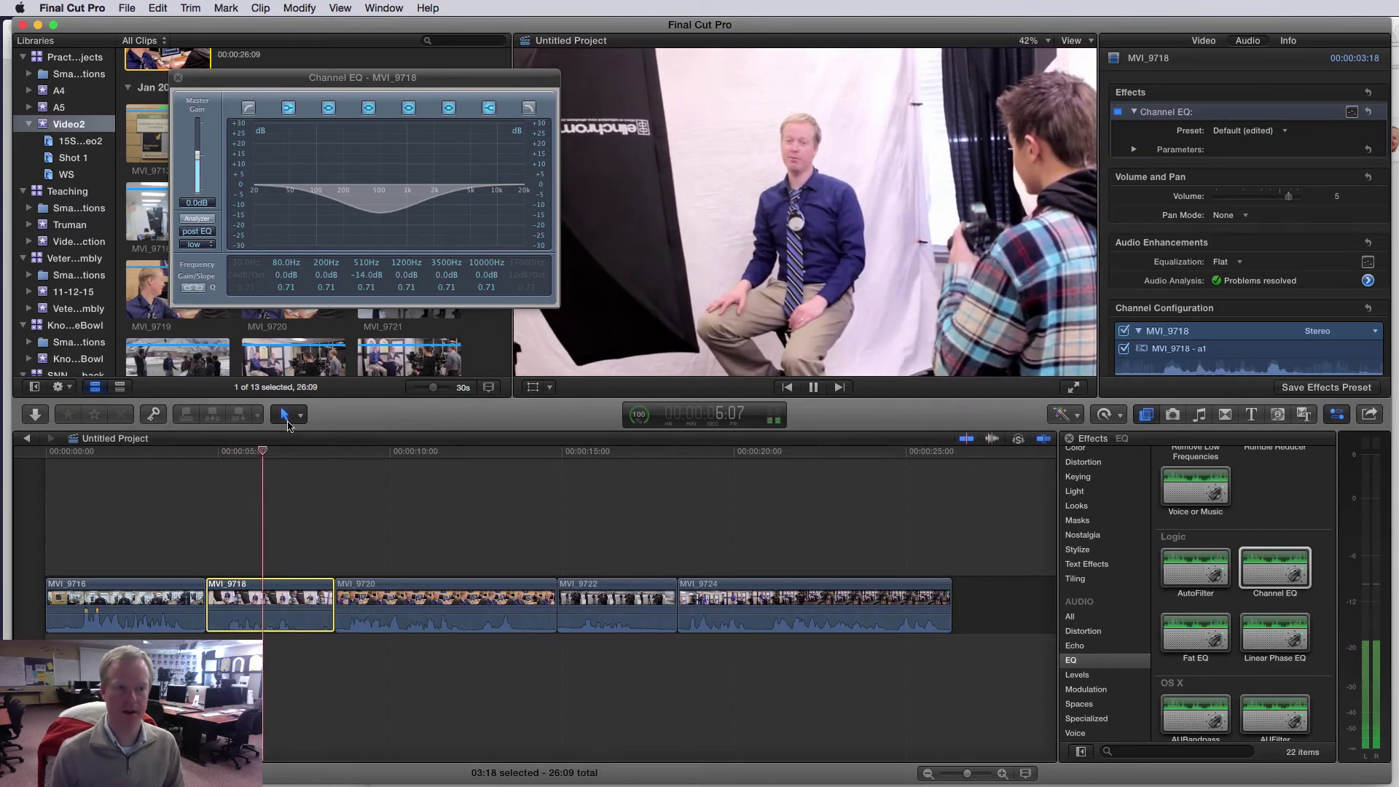
{"action": "left_click_drag", "start_coordinate": [381, 211], "coordinate": [380, 193]}
{"action": "key", "text": "space"}
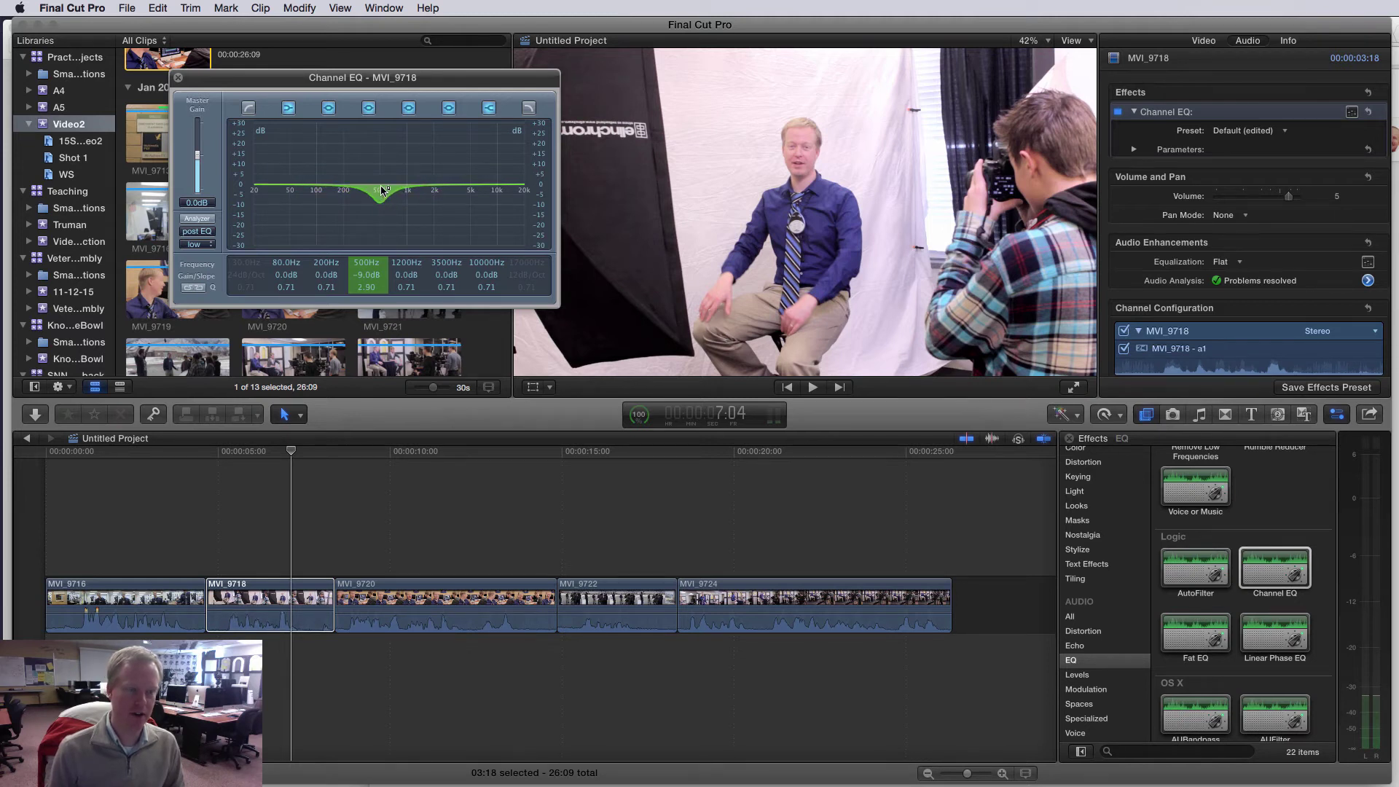
{"action": "mouse_move", "coordinate": [381, 190]}
{"action": "left_mouse_down"}
{"action": "mouse_move", "coordinate": [384, 223]}
{"action": "mouse_move", "coordinate": [385, 209]}
{"action": "left_mouse_up"}
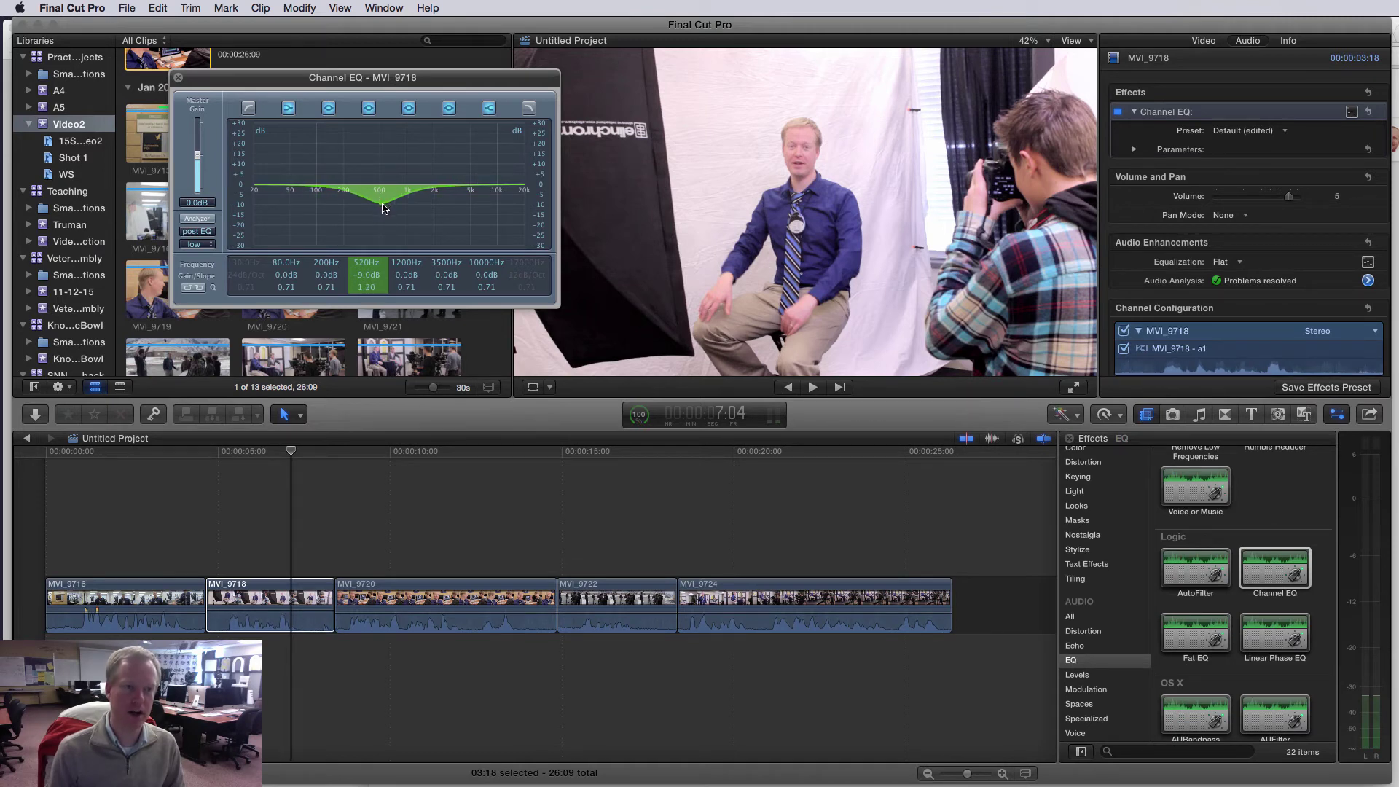
{"action": "left_click_drag", "start_coordinate": [381, 198], "coordinate": [380, 189]}
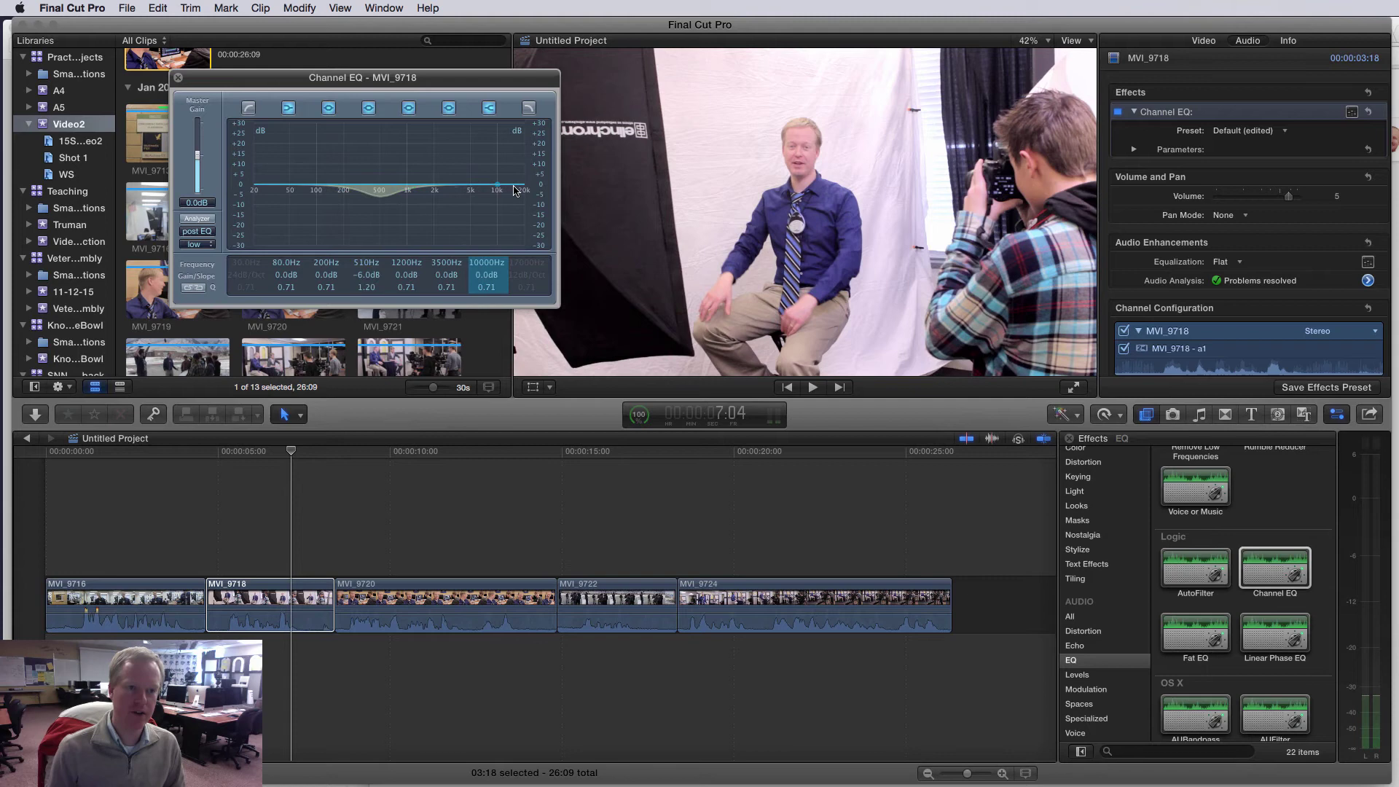
- Move the top EQ band to 7800 Hz at -24 dB and replay to hear the roll-off
{"action": "left_click_drag", "start_coordinate": [522, 189], "coordinate": [503, 266]}
{"action": "left_click", "coordinate": [221, 456]}
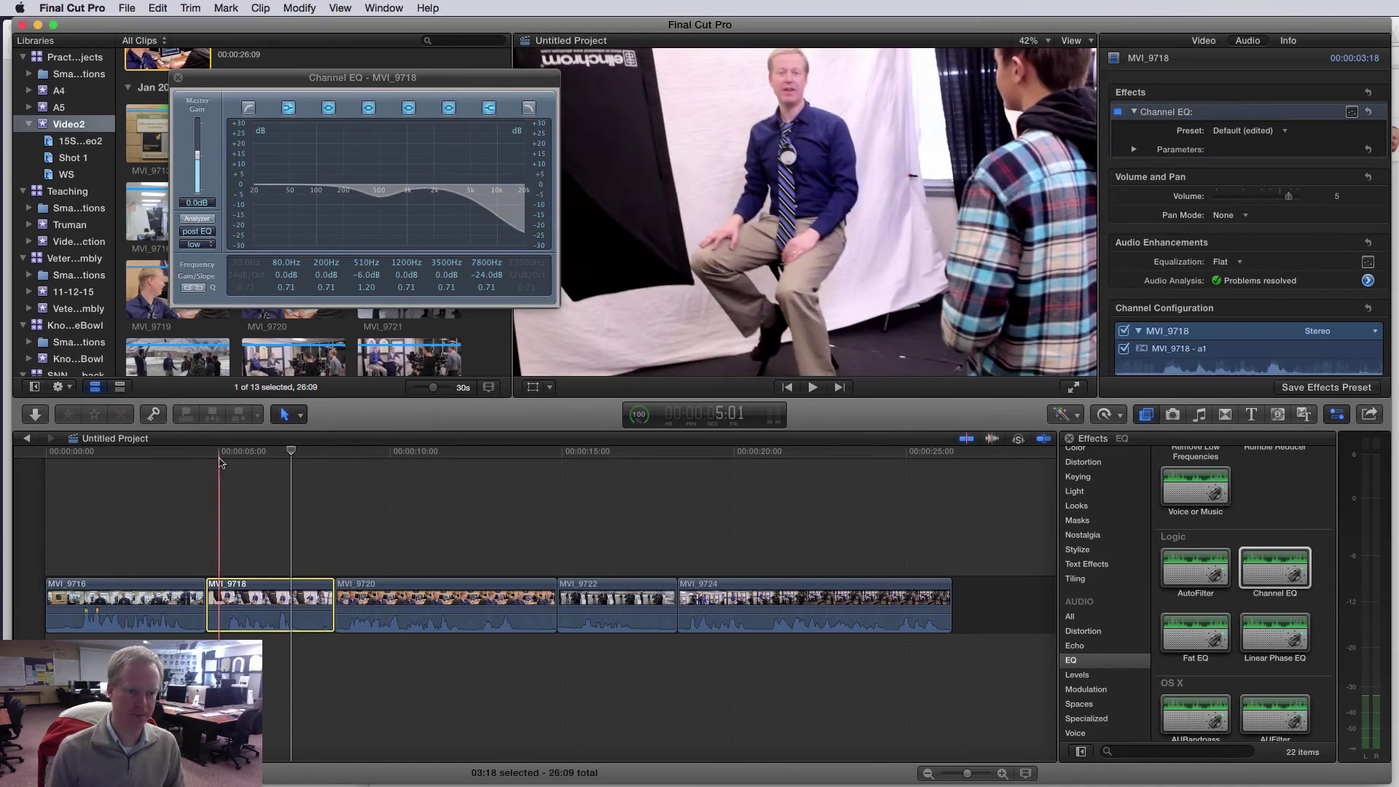
{"action": "key", "text": "space"}
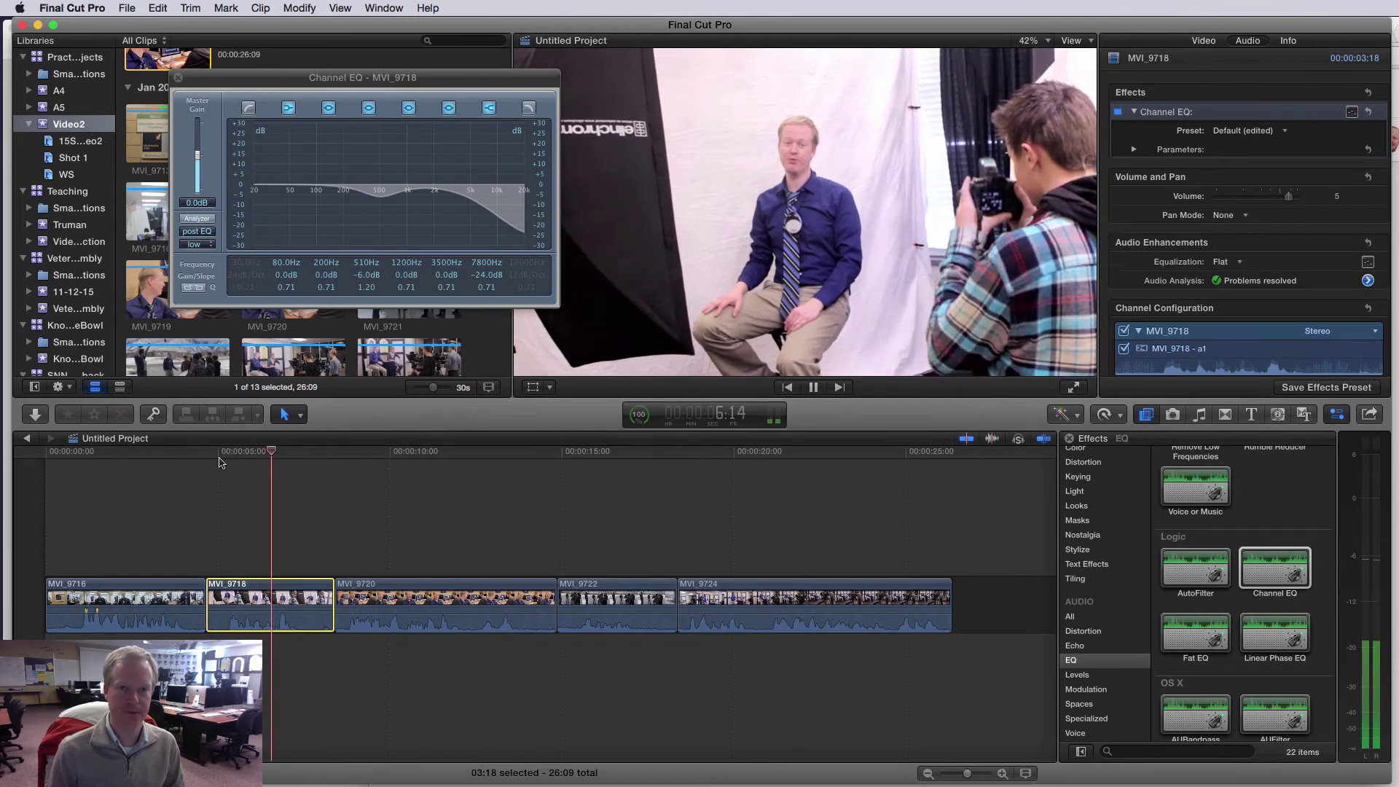
{"action": "key", "text": "space"}
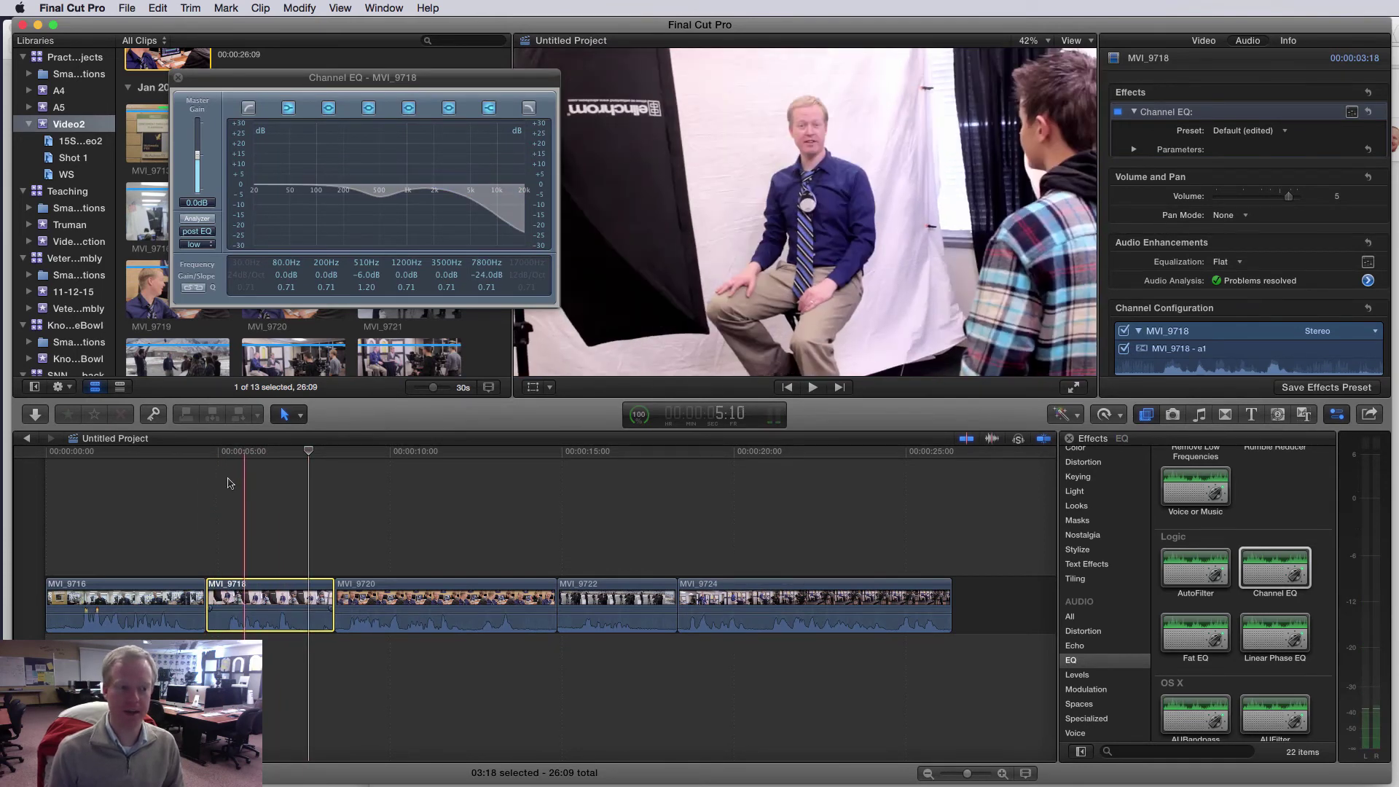
{"action": "key", "text": "space"}
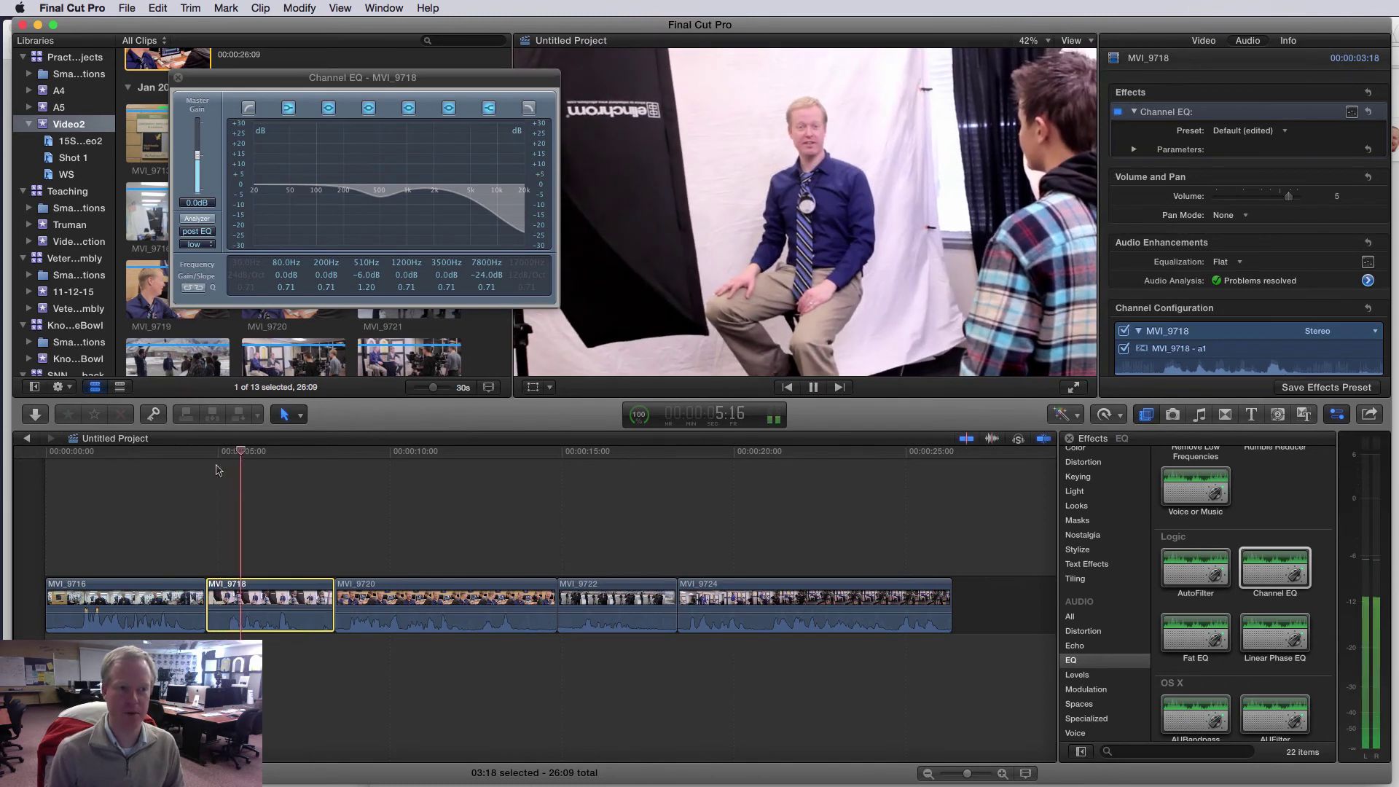
{"action": "key", "text": "space"}
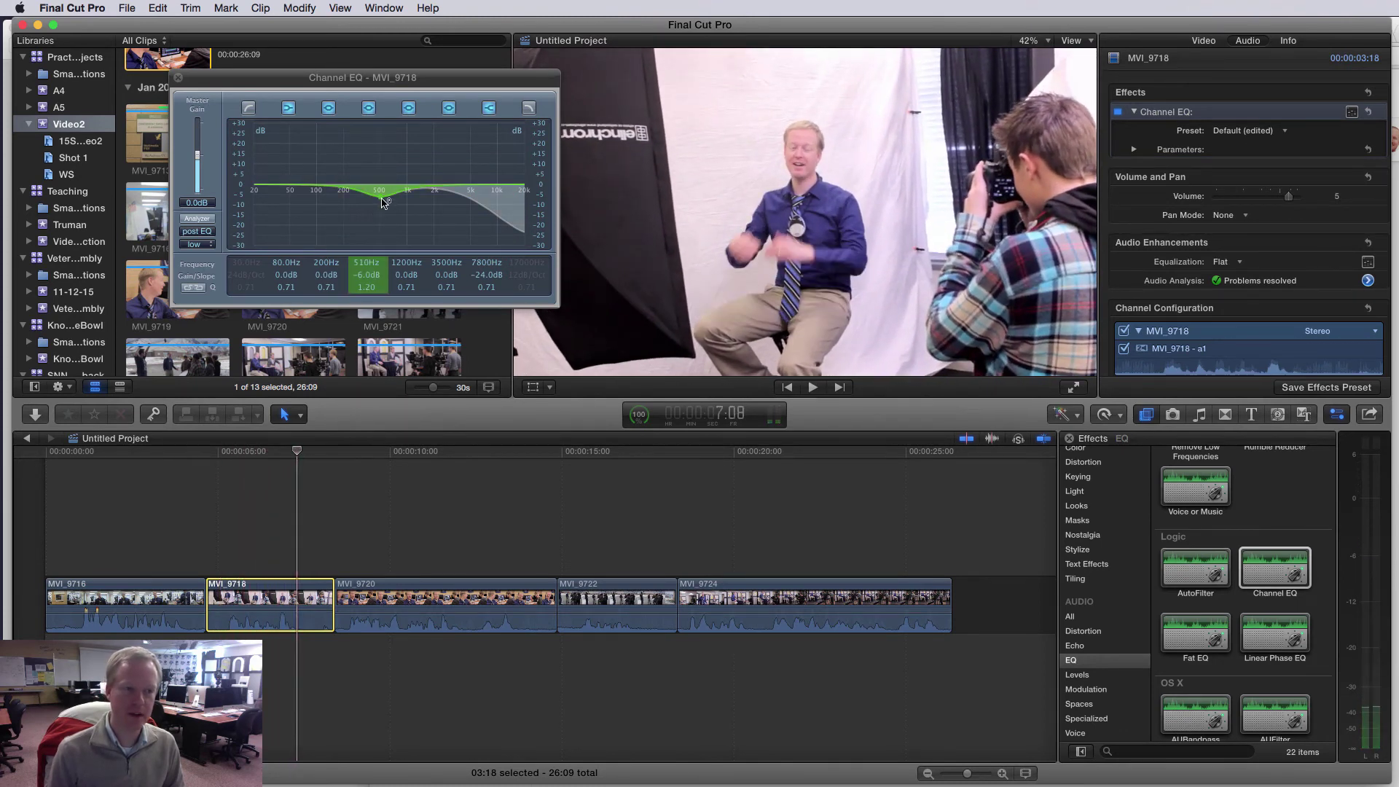
- Boost the 510 Hz band to +5 dB at Q 1.00, replay it, and close the Channel EQ window
{"action": "left_click_drag", "start_coordinate": [384, 202], "coordinate": [384, 209]}
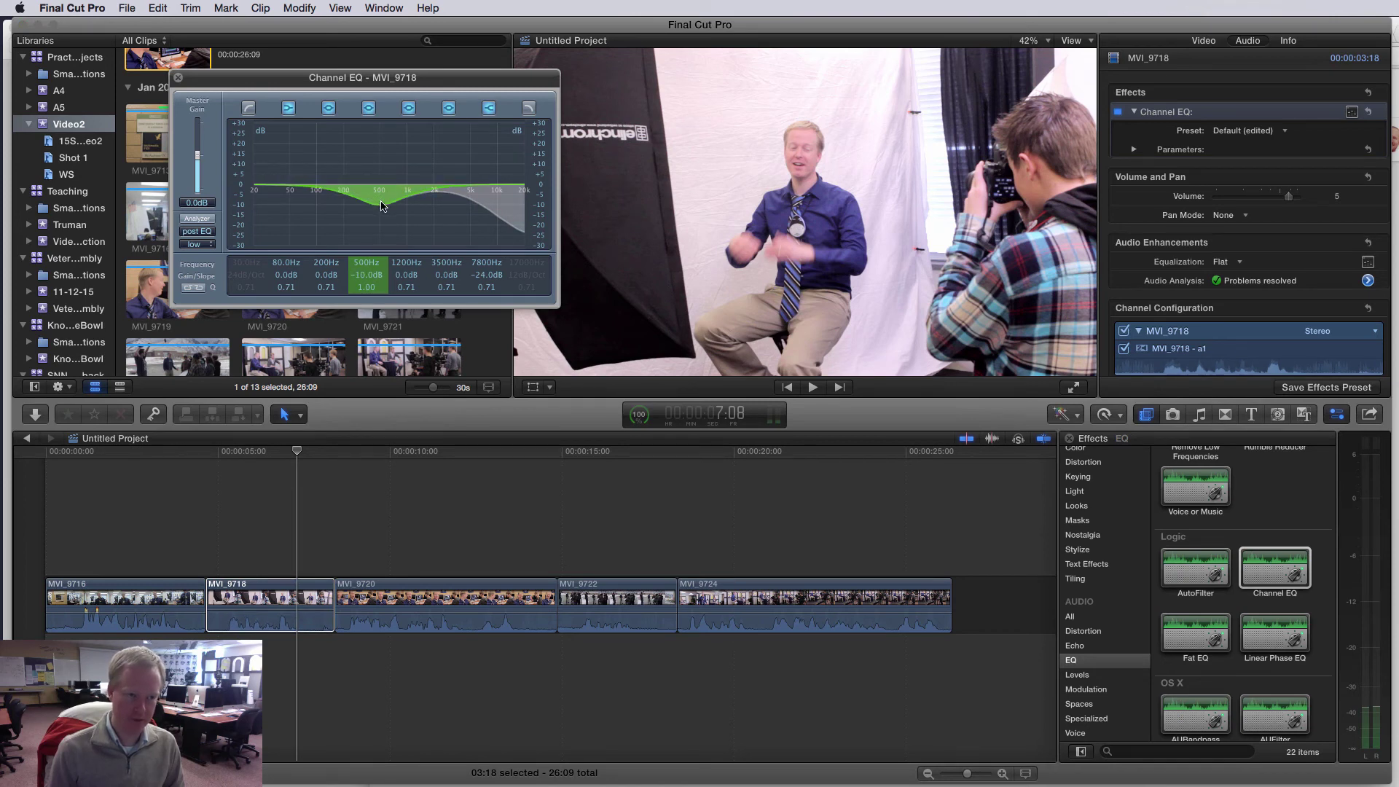
{"action": "left_click_drag", "start_coordinate": [380, 205], "coordinate": [381, 175]}
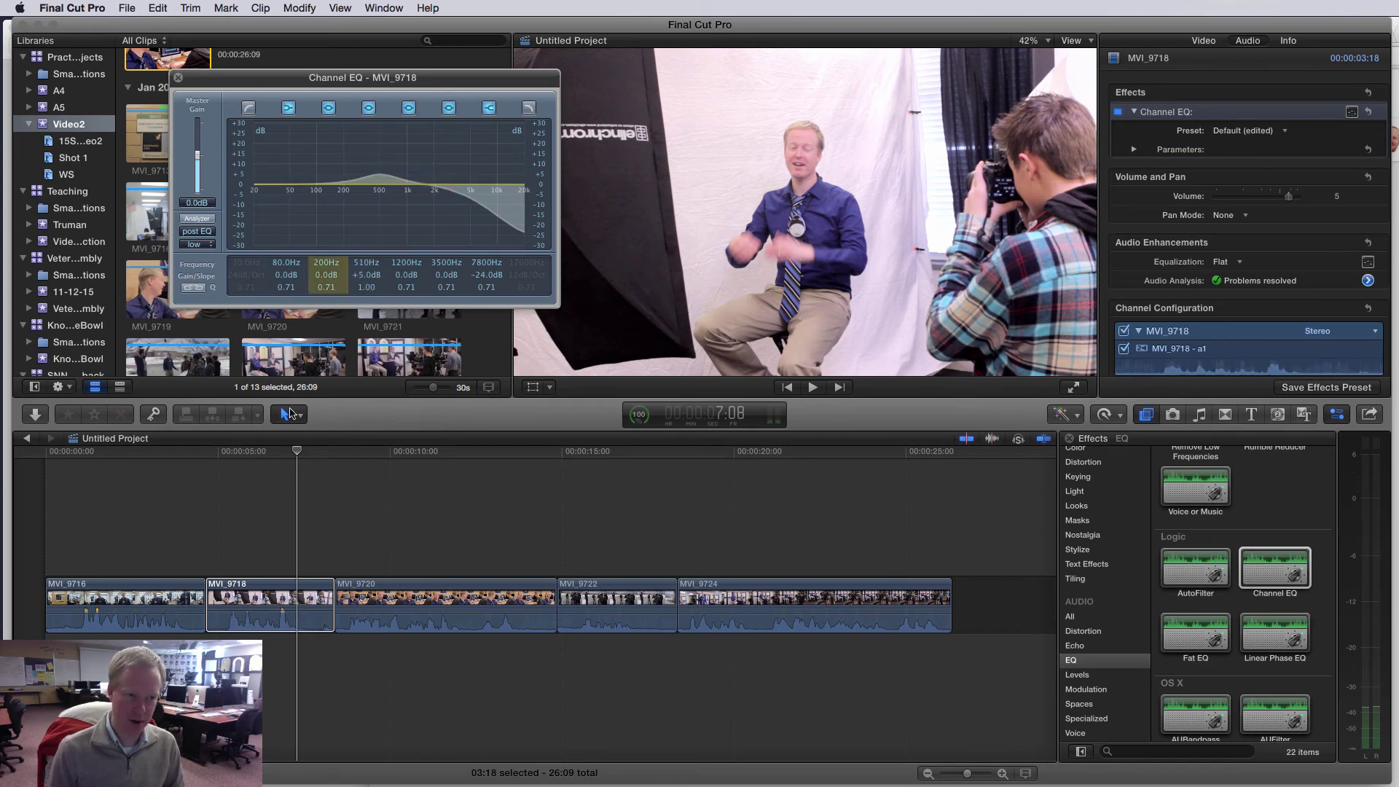
{"action": "left_click", "coordinate": [218, 450]}
{"action": "key", "text": "space"}
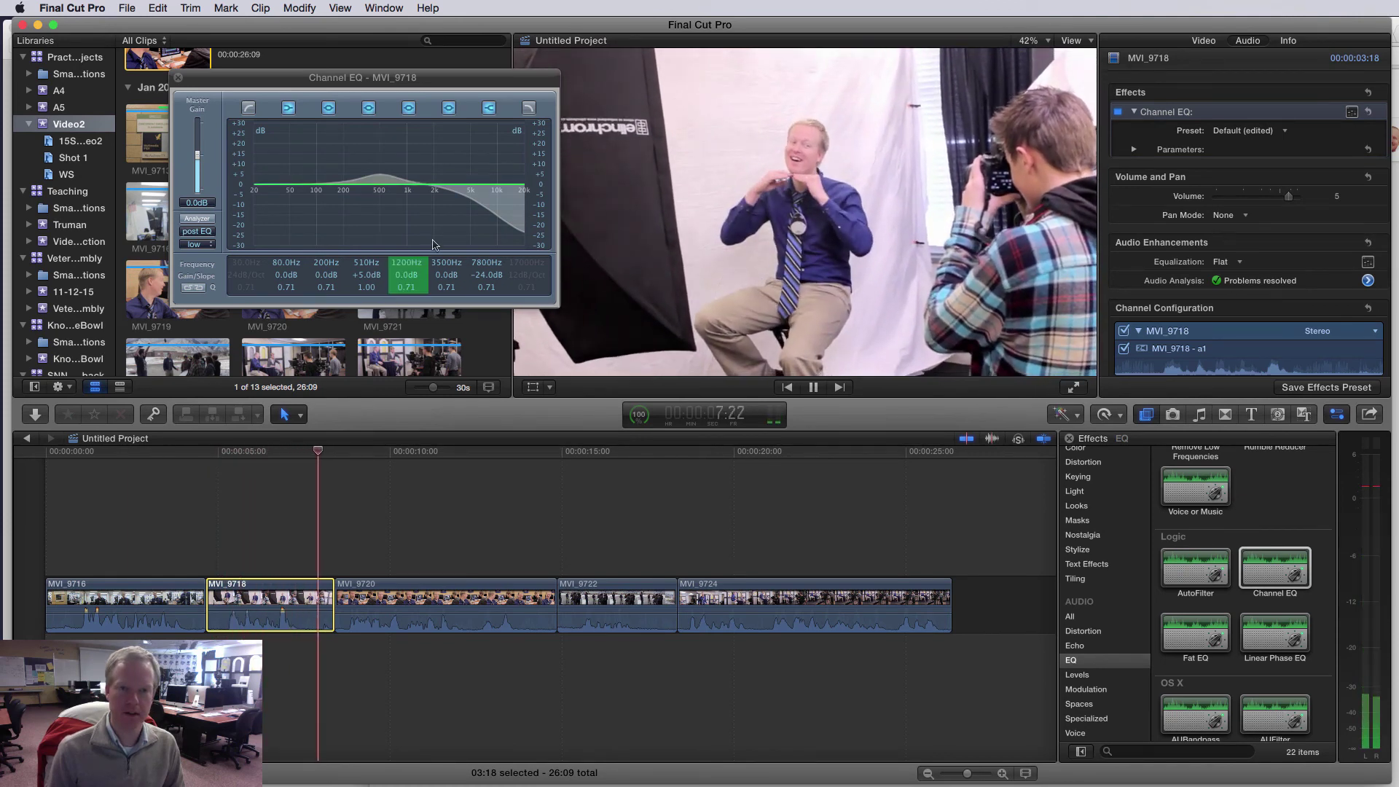
{"action": "key", "text": "space"}
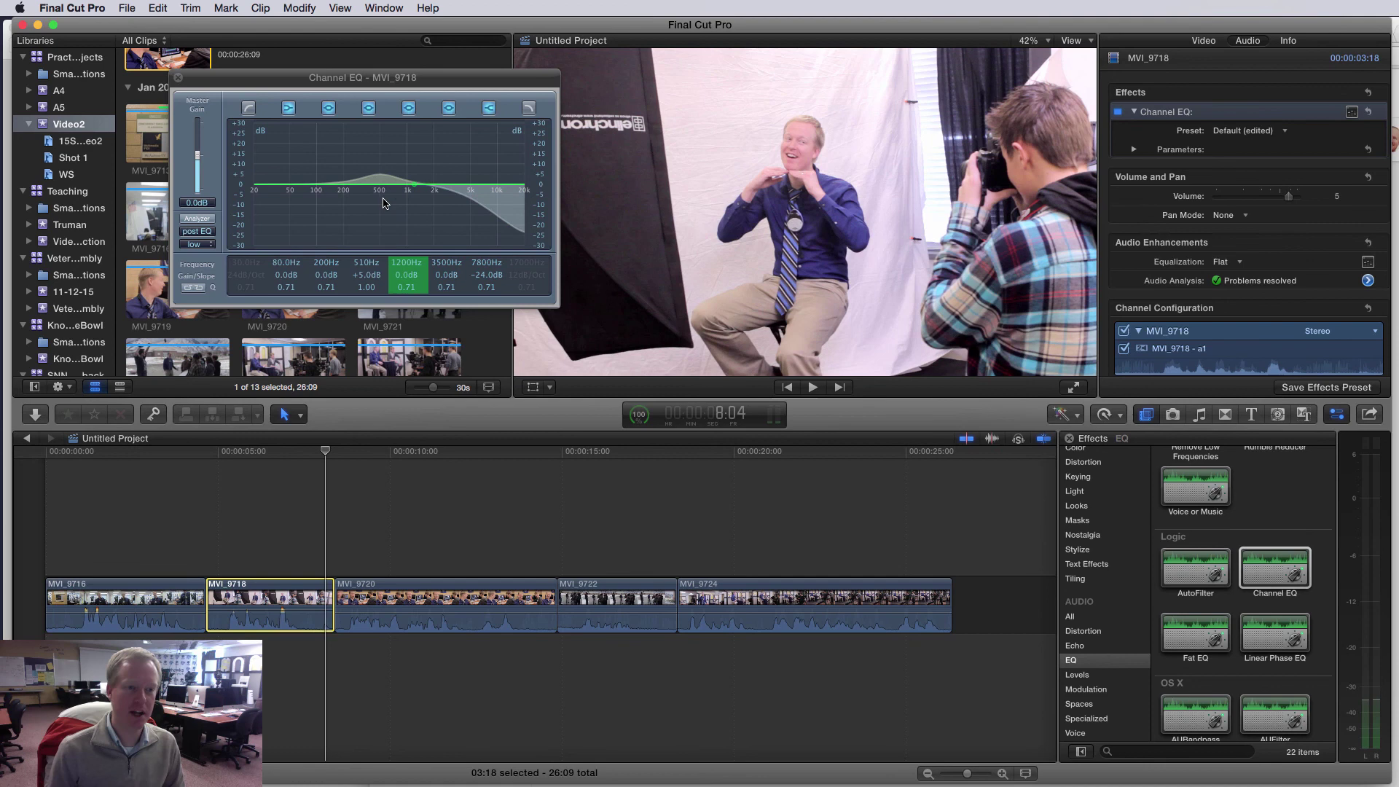
{"action": "left_click", "coordinate": [179, 81]}
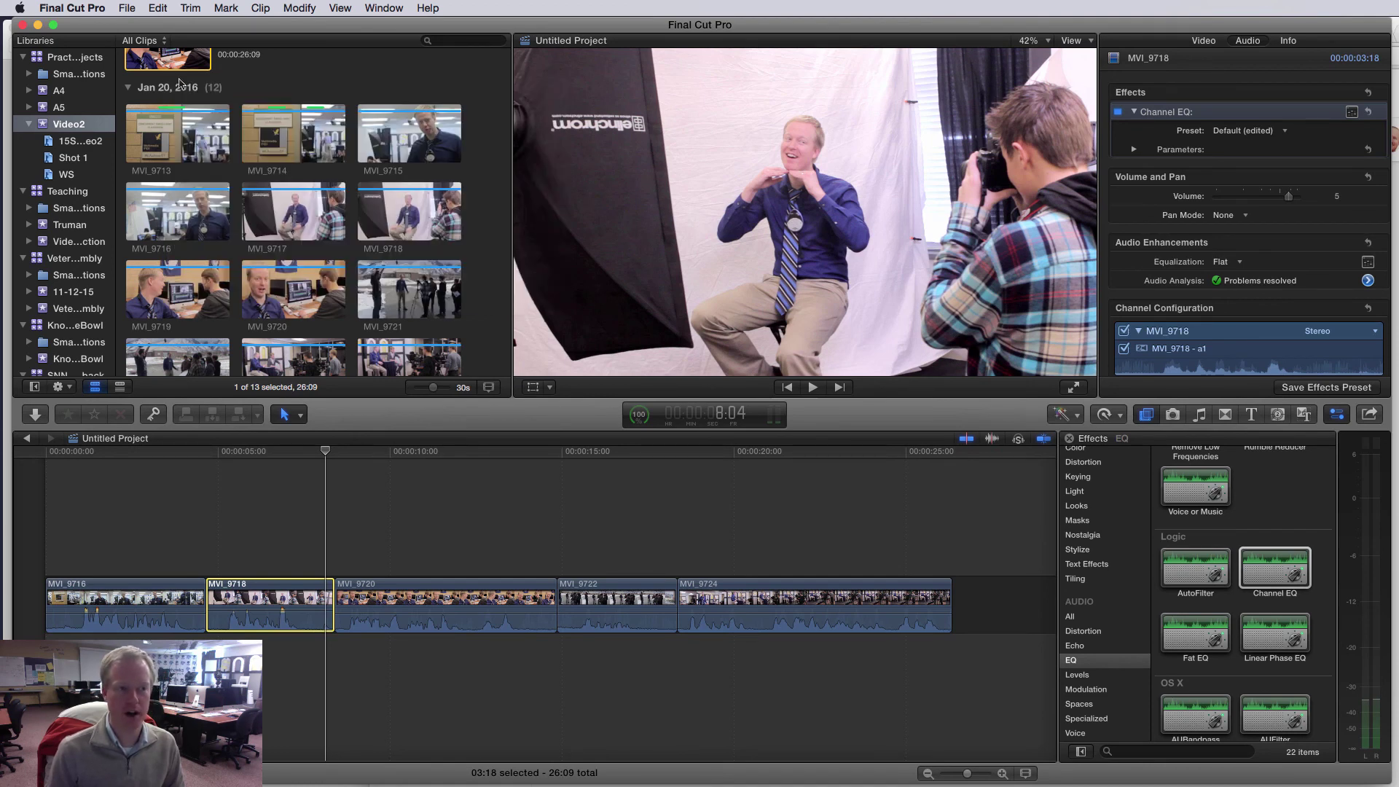